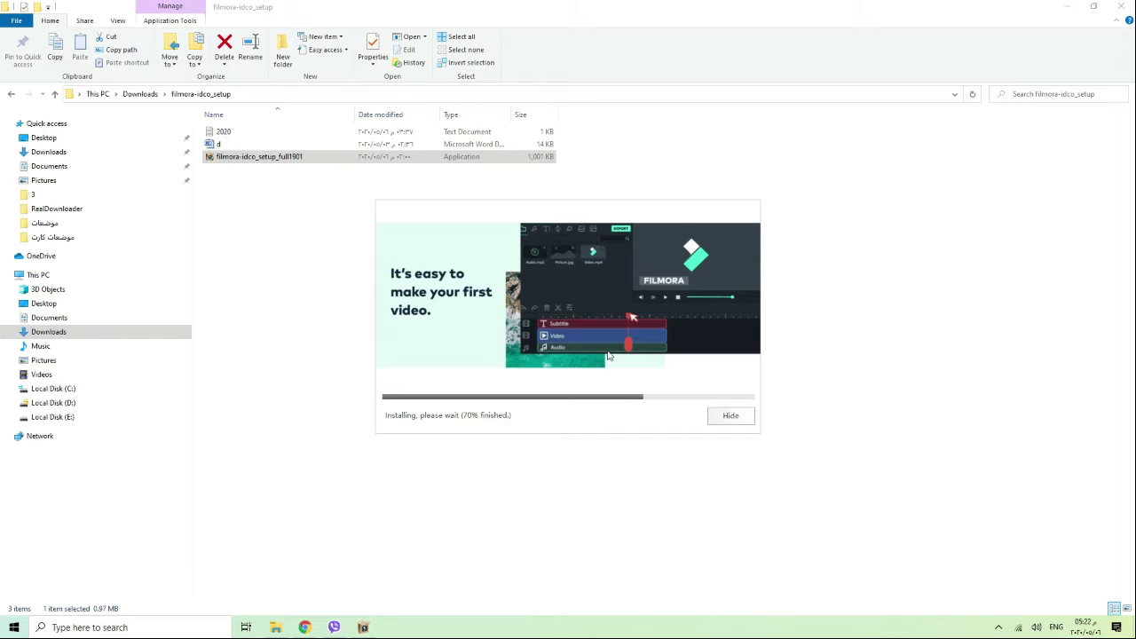
Open the 2020 text file from the filmora-idco_setup folder, close the folder window and bring the installer to the front
{"action": "double_click", "coordinate": [239, 133]}
{"action": "left_click", "coordinate": [1121, 7]}
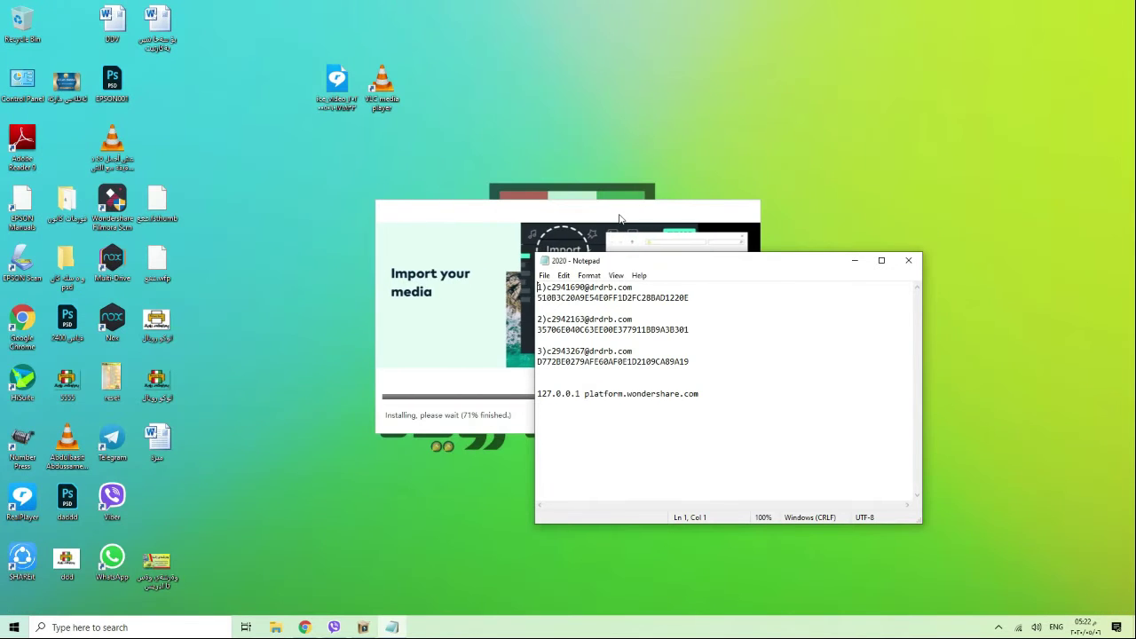
{"action": "left_click", "coordinate": [620, 218]}
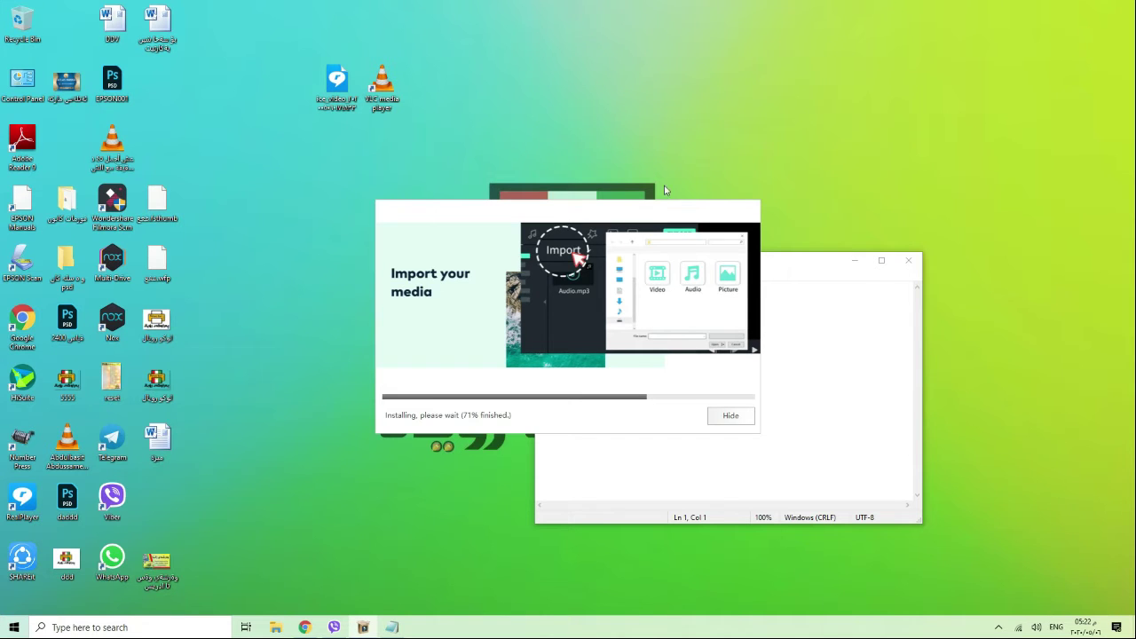
{"action": "right_click", "coordinate": [824, 150]}
{"action": "left_click", "coordinate": [796, 183]}
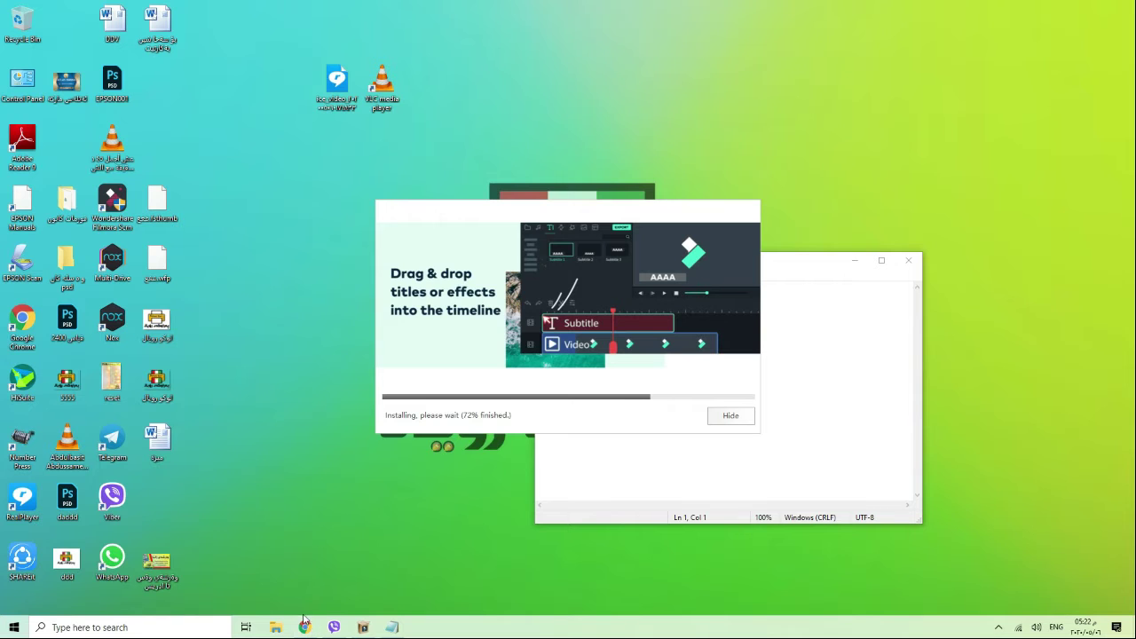
{"action": "mouse_move", "coordinate": [303, 626]}
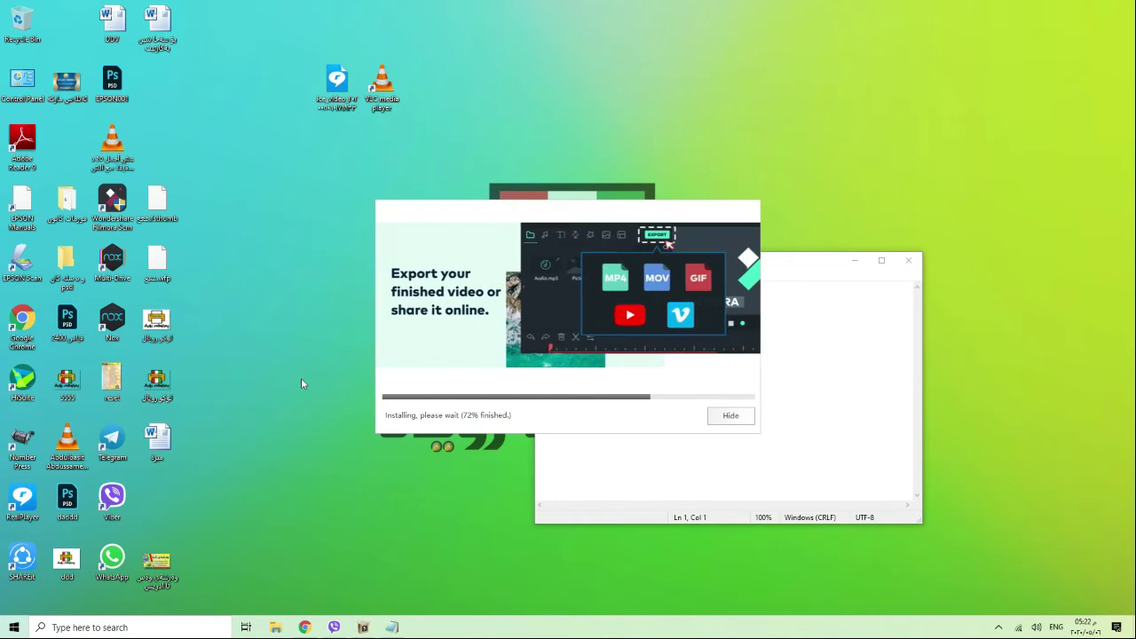
{"action": "left_click", "coordinate": [999, 628]}
{"action": "right_click", "coordinate": [1010, 603]}
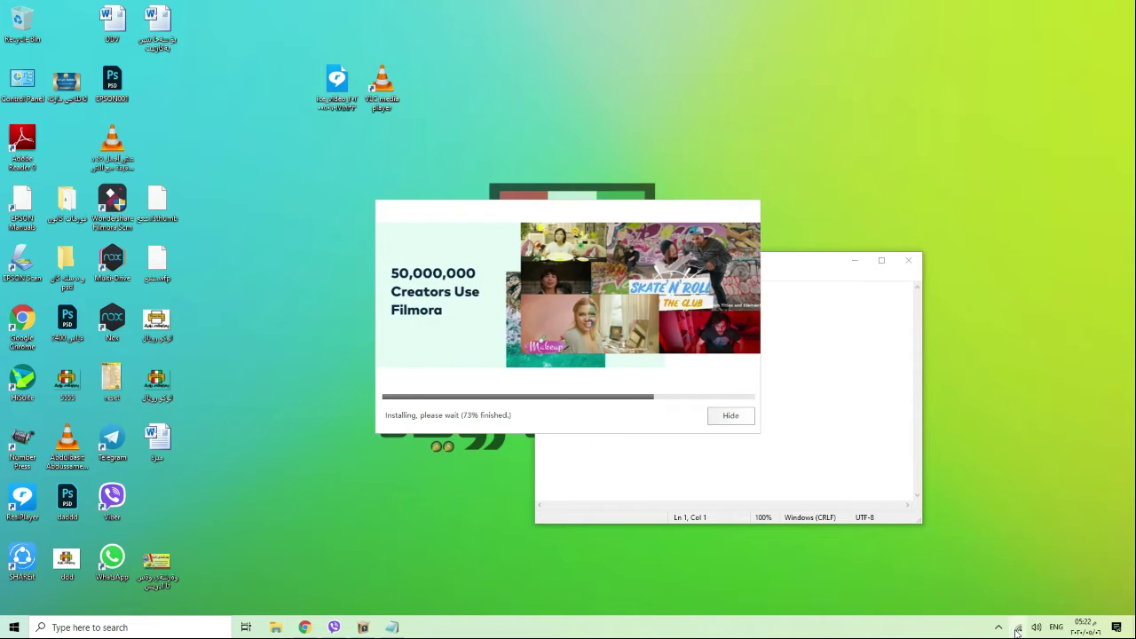
{"action": "left_click", "coordinate": [1018, 628]}
{"action": "left_click", "coordinate": [1018, 628]}
{"action": "left_click", "coordinate": [1018, 628]}
{"action": "left_click", "coordinate": [1018, 627]}
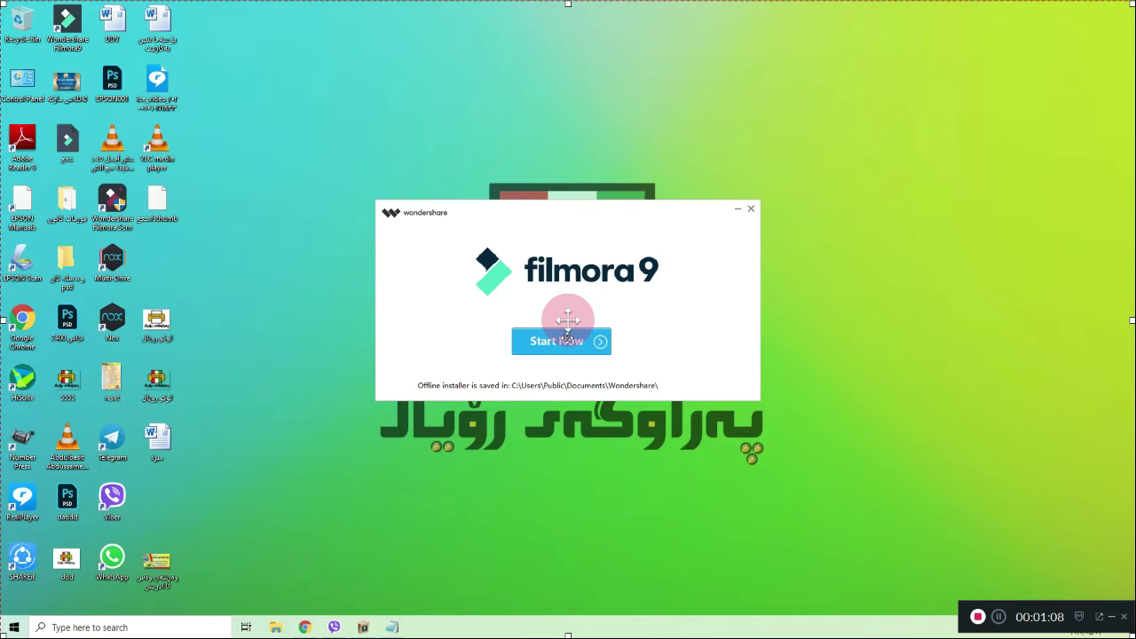
Launch Filmora9 from the finished installer and dismiss the install web page that opens in the browser
{"action": "left_click", "coordinate": [564, 338]}
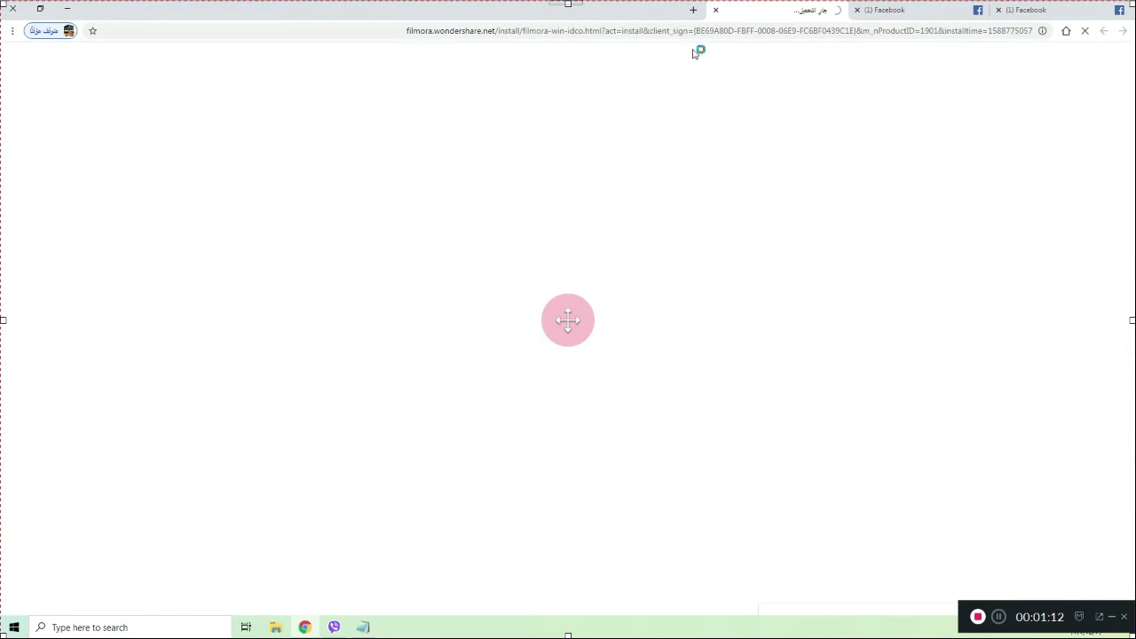
{"action": "left_click", "coordinate": [716, 10]}
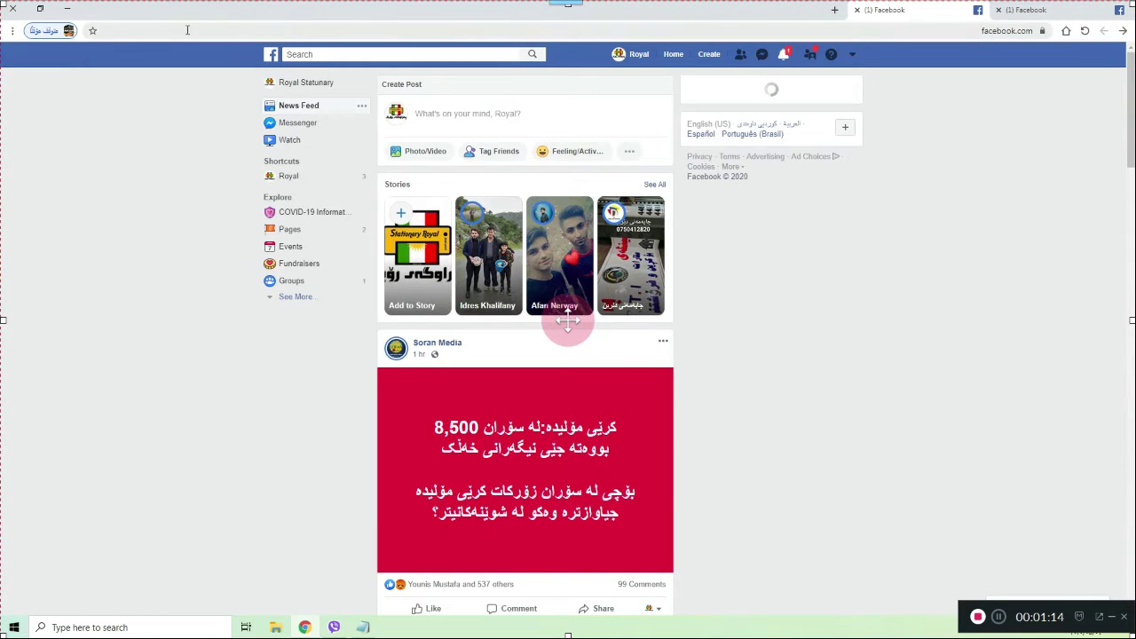
{"action": "left_click", "coordinate": [66, 8]}
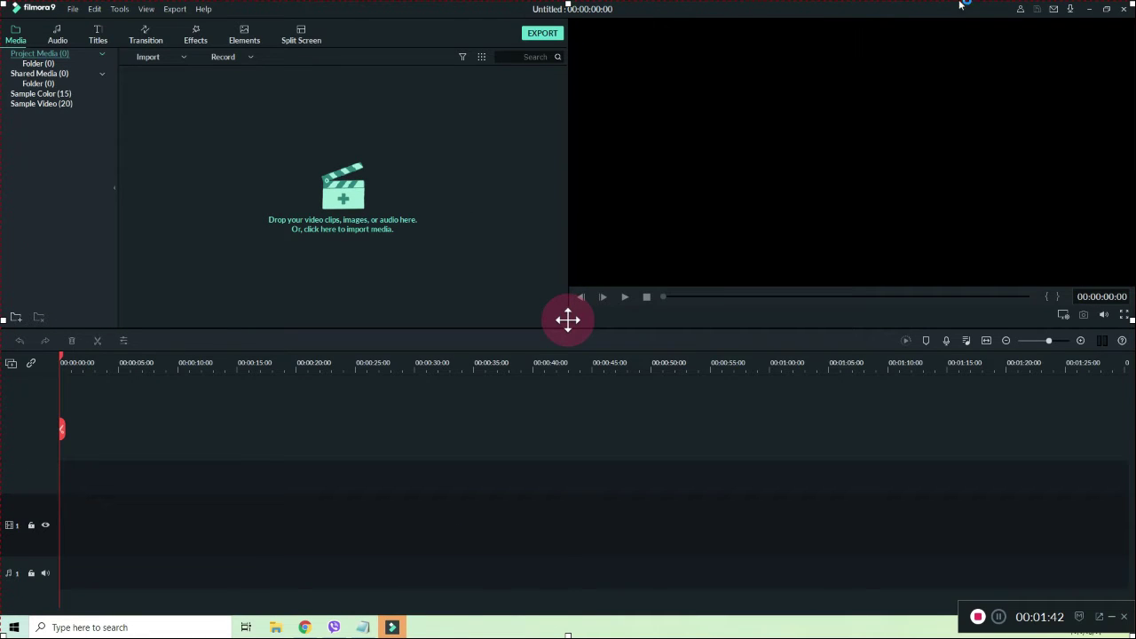
Dismiss the startup activation notice and close the Message Center over the restored-down Filmora9 window
{"action": "left_click", "coordinate": [668, 322]}
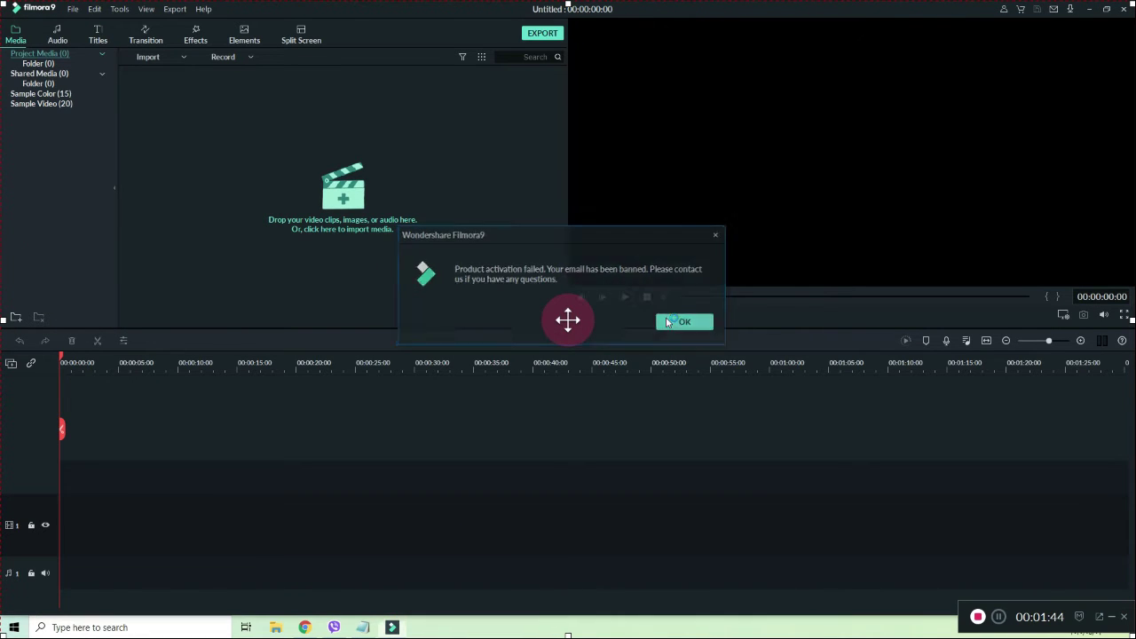
{"action": "left_click", "coordinate": [1107, 10]}
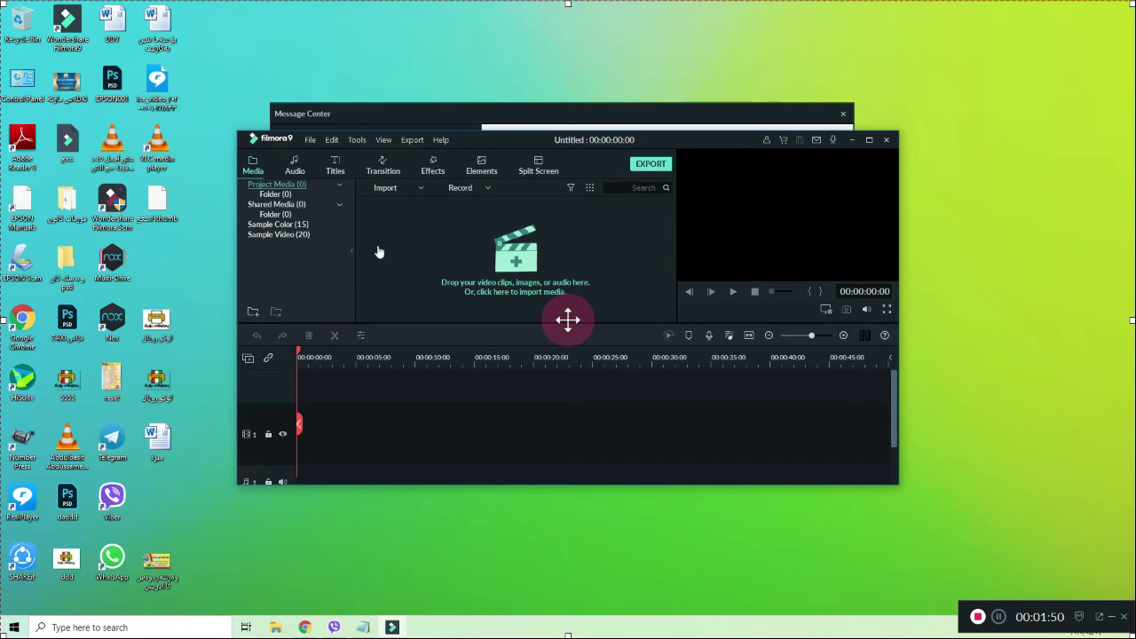
{"action": "left_click", "coordinate": [456, 114]}
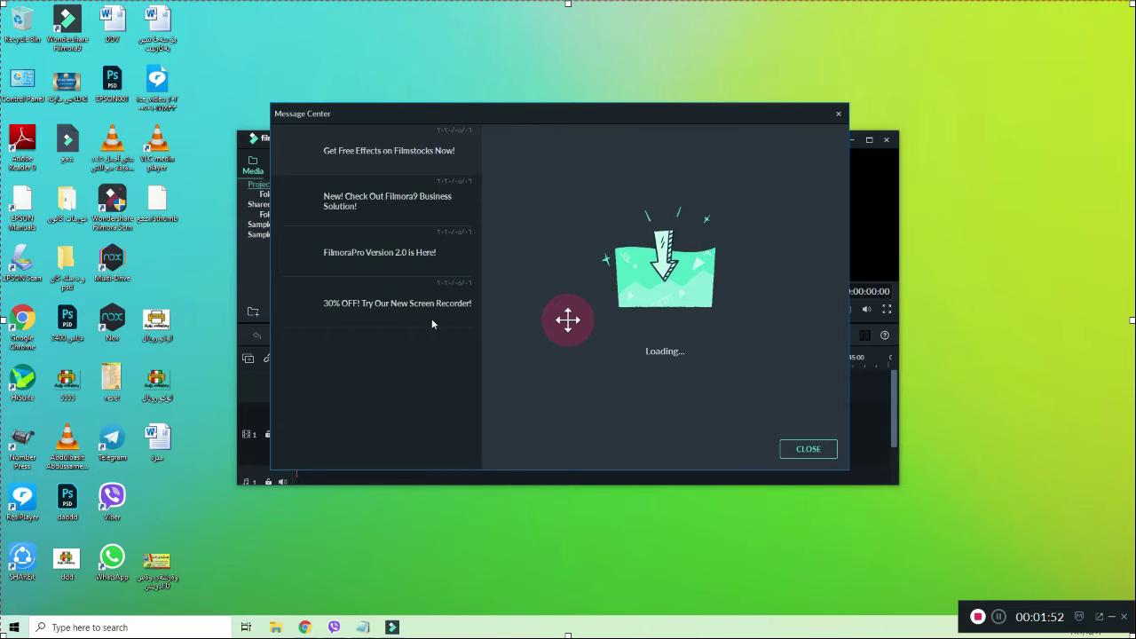
{"action": "left_click_drag", "start_coordinate": [412, 122], "coordinate": [668, 120]}
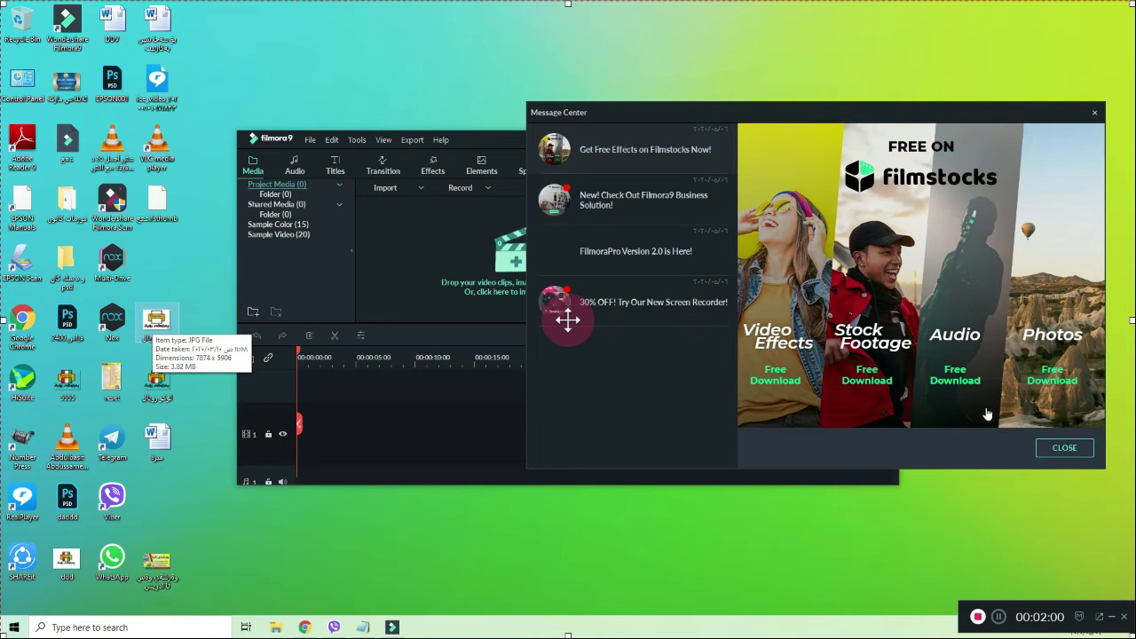
{"action": "left_click", "coordinate": [1064, 448]}
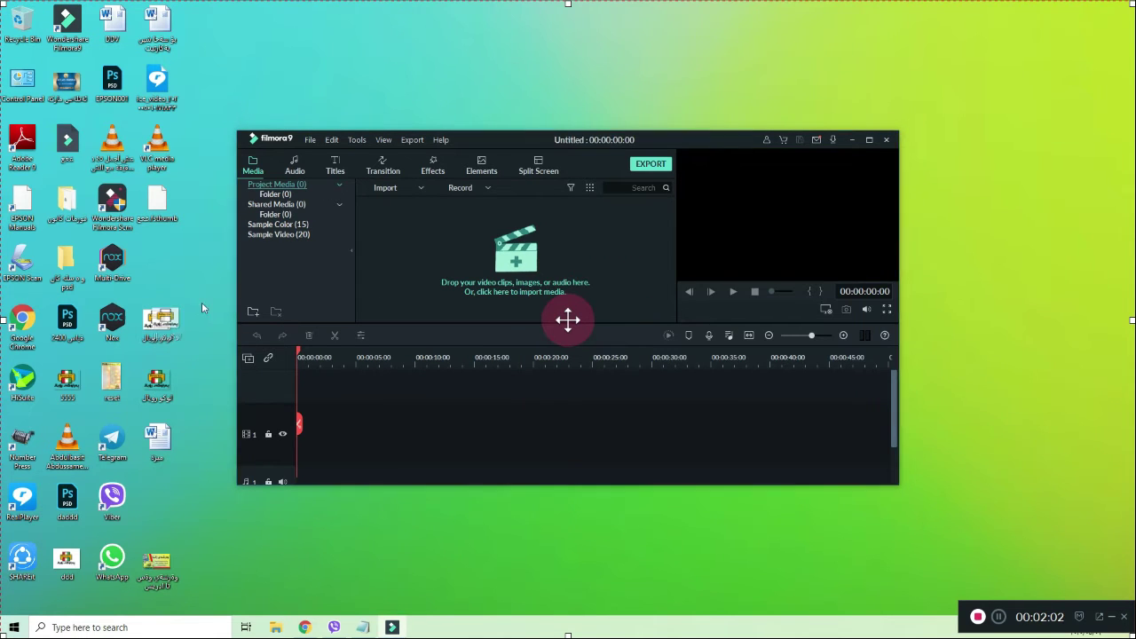
Create a new 16:9 (Widescreen) project
{"action": "left_click", "coordinate": [393, 189]}
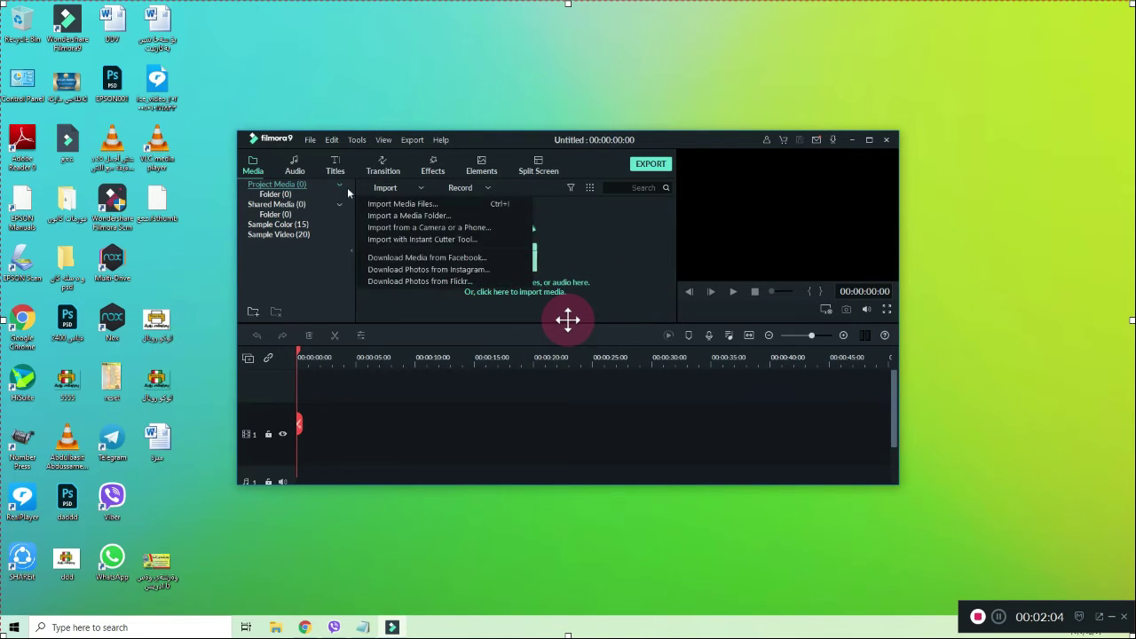
{"action": "left_click", "coordinate": [314, 141]}
{"action": "left_click", "coordinate": [314, 141]}
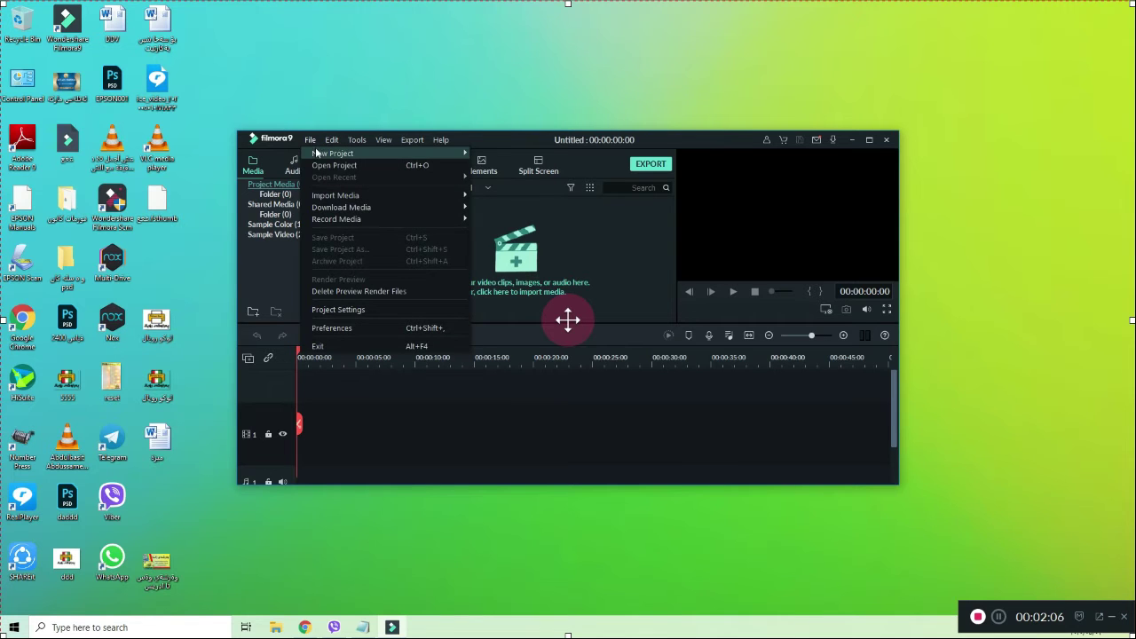
{"action": "mouse_move", "coordinate": [424, 196]}
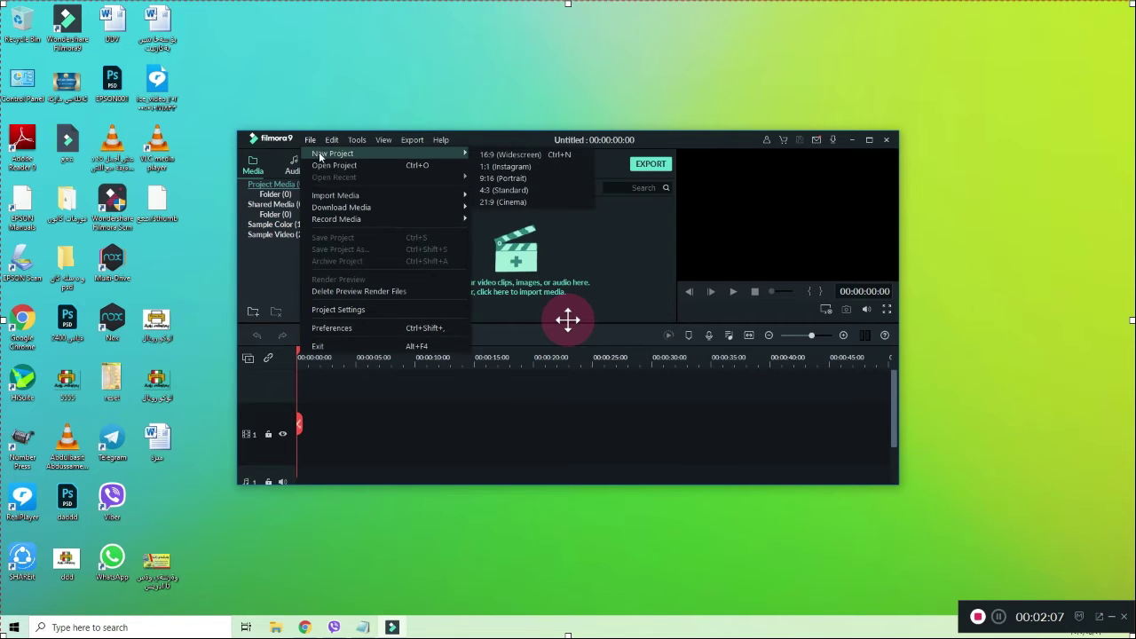
{"action": "left_click", "coordinate": [497, 155]}
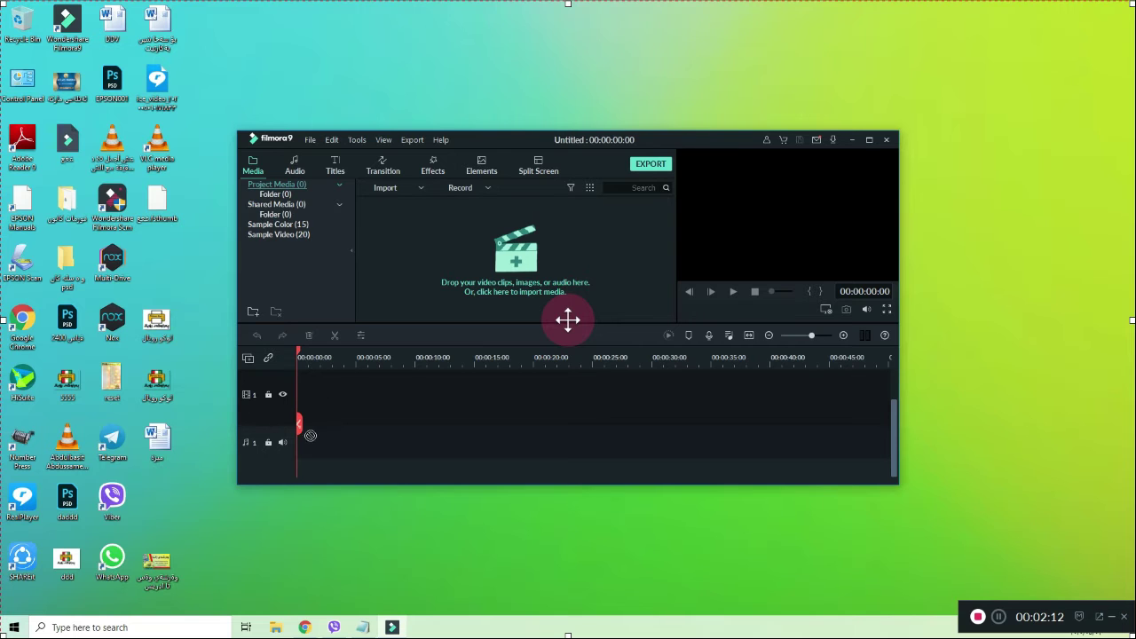
{"action": "left_click", "coordinate": [863, 140]}
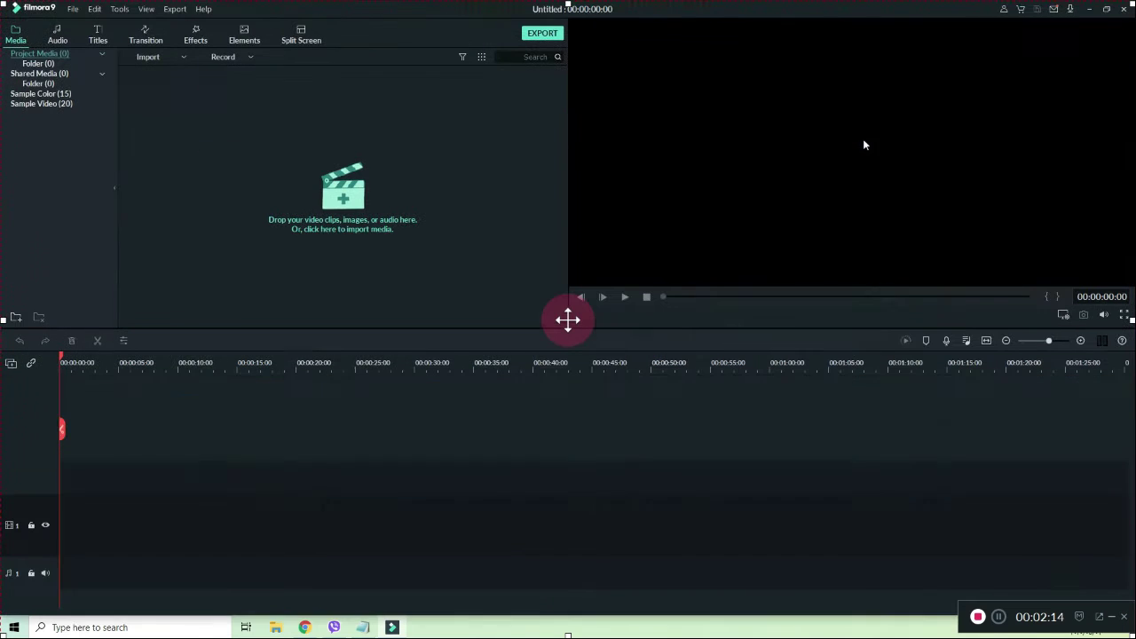
{"action": "left_click", "coordinate": [72, 10]}
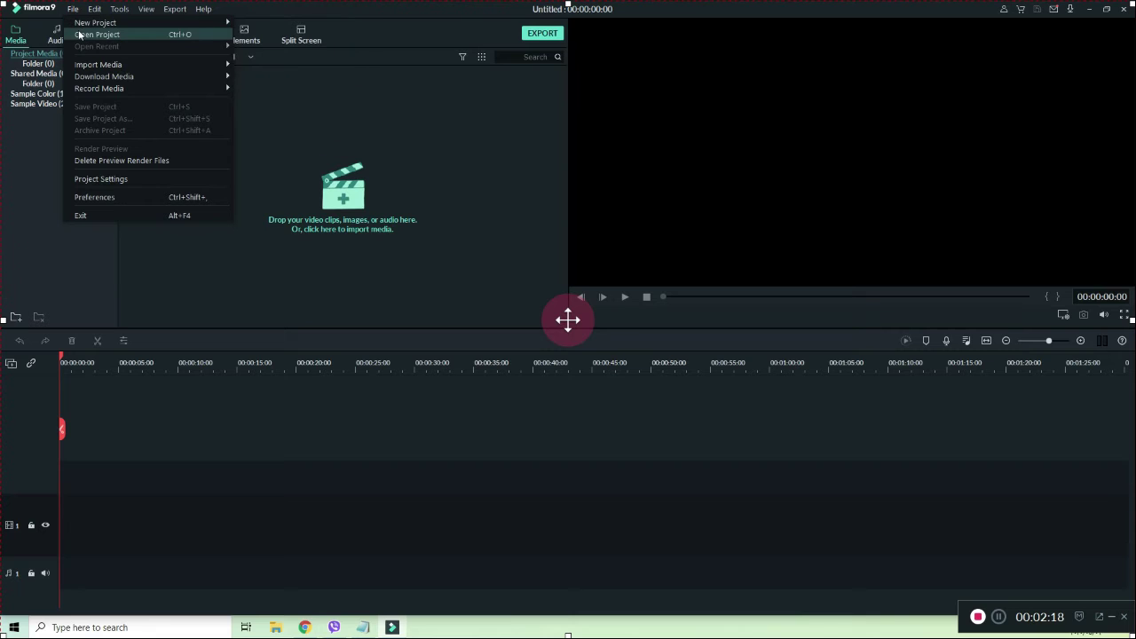
{"action": "left_click", "coordinate": [80, 35]}
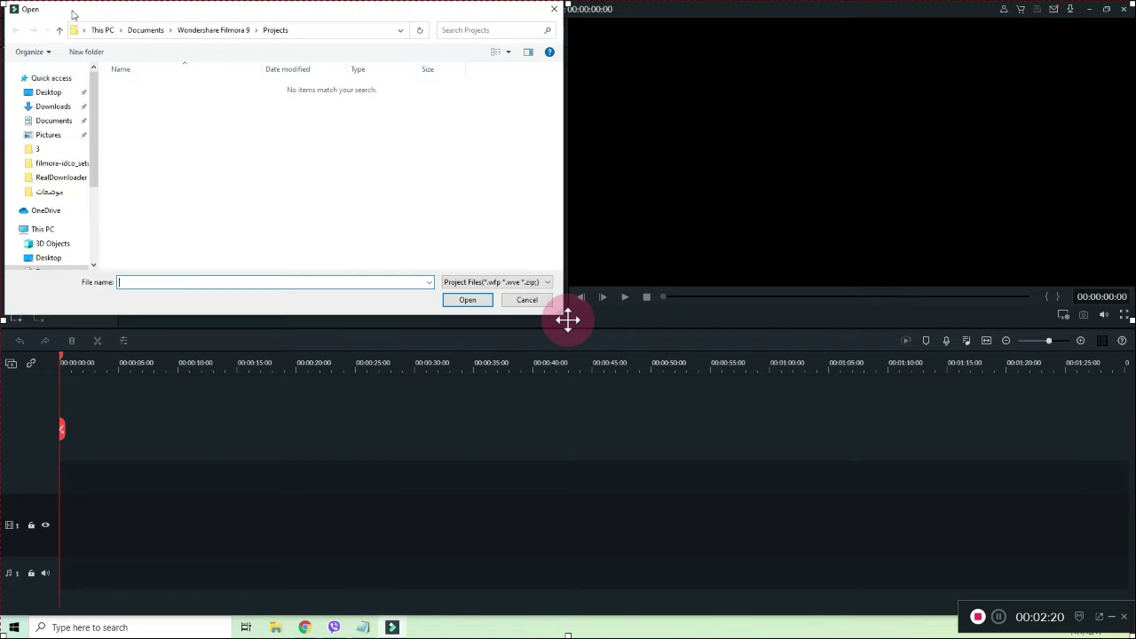
{"action": "left_click", "coordinate": [48, 92]}
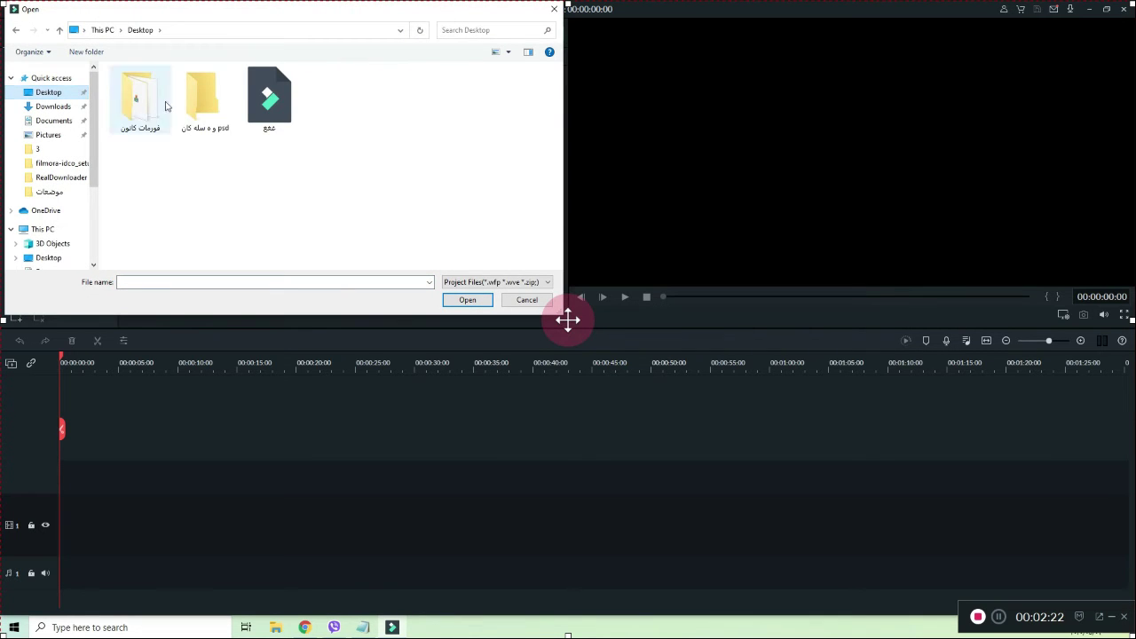
{"action": "left_click", "coordinate": [219, 110]}
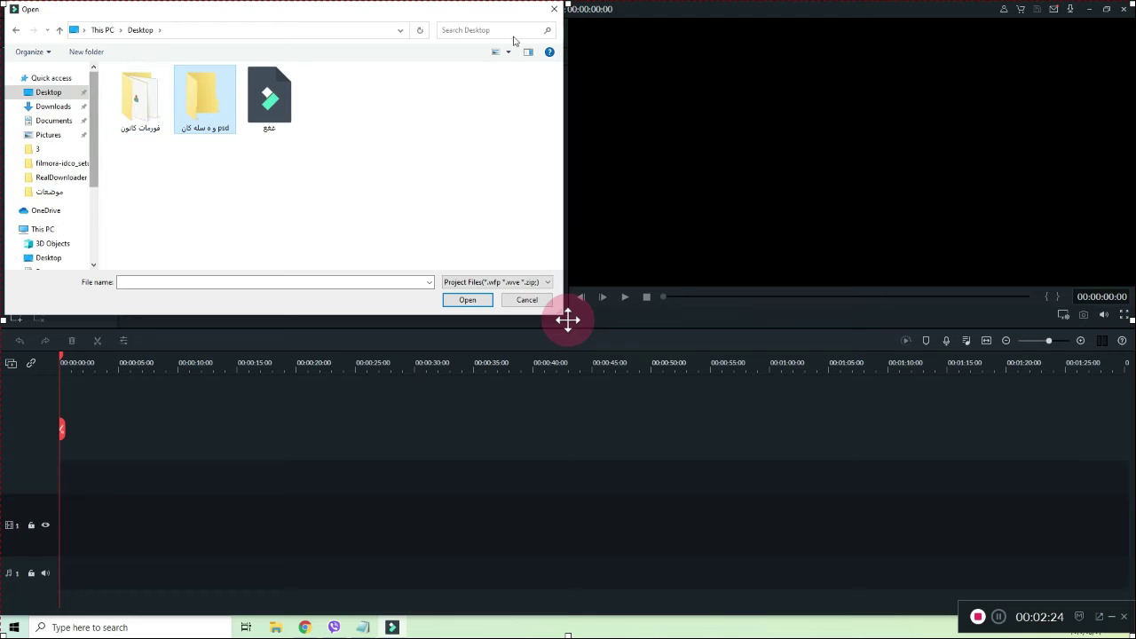
{"action": "left_click", "coordinate": [554, 9]}
{"action": "left_click", "coordinate": [1108, 11]}
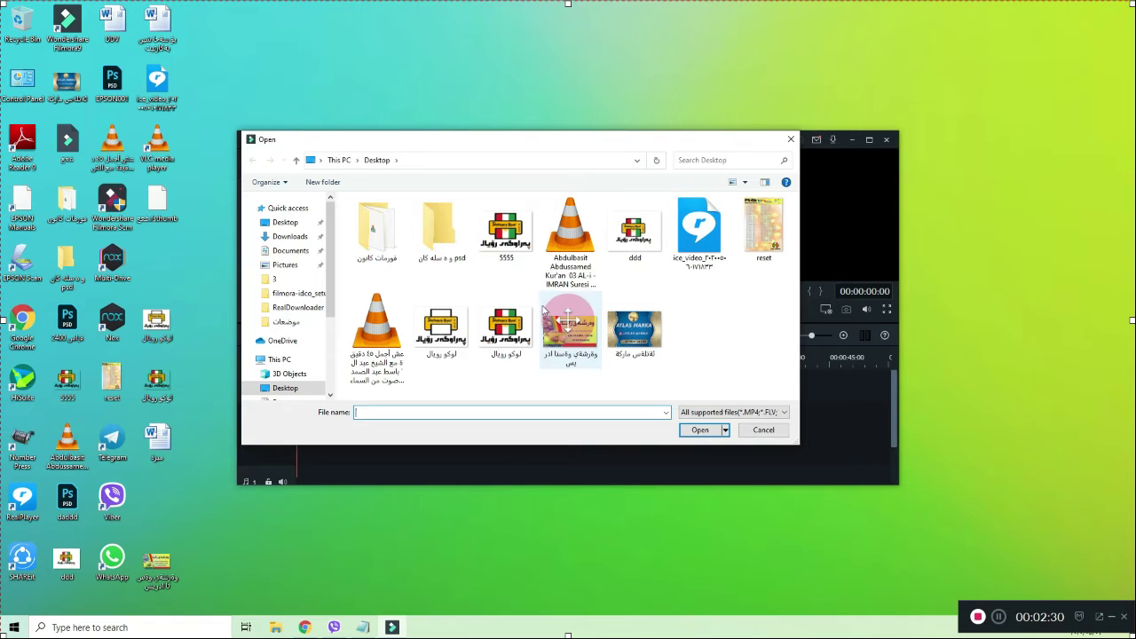
Import the reset image from the Desktop and place it at the start of video track 1
{"action": "left_click", "coordinate": [506, 327]}
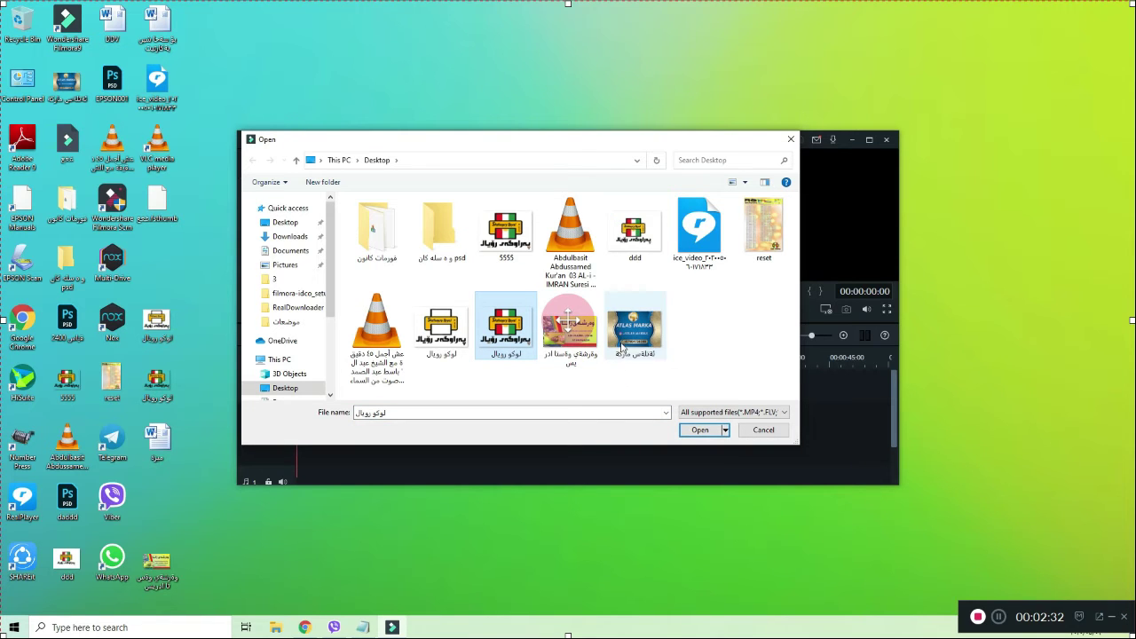
{"action": "left_click", "coordinate": [748, 233]}
{"action": "left_click", "coordinate": [706, 432]}
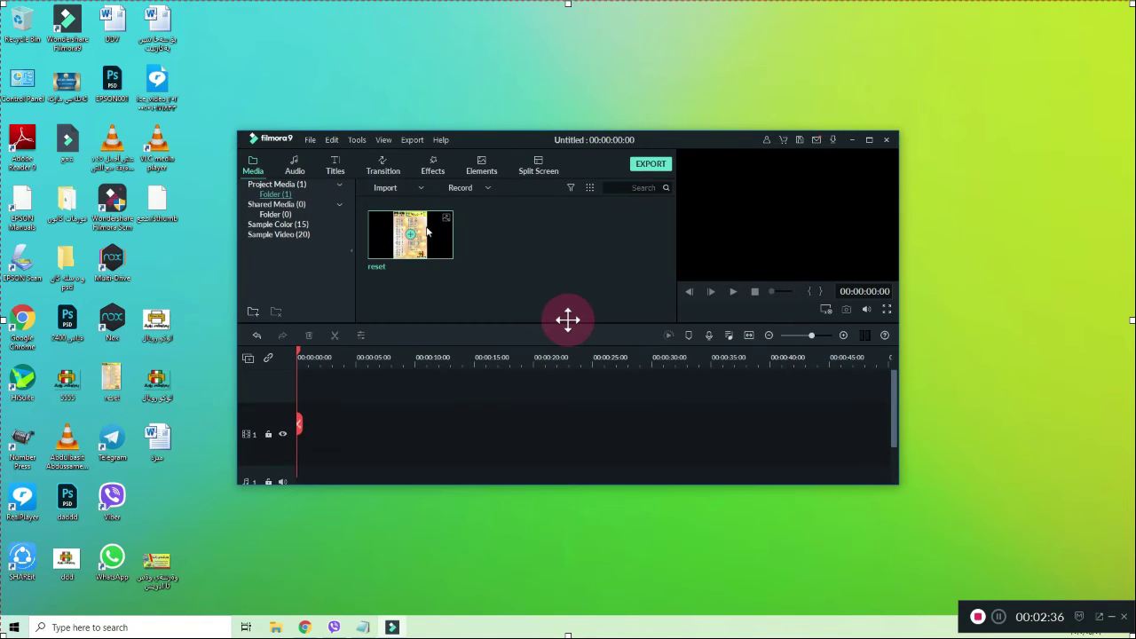
{"action": "left_click_drag", "start_coordinate": [408, 237], "coordinate": [290, 416]}
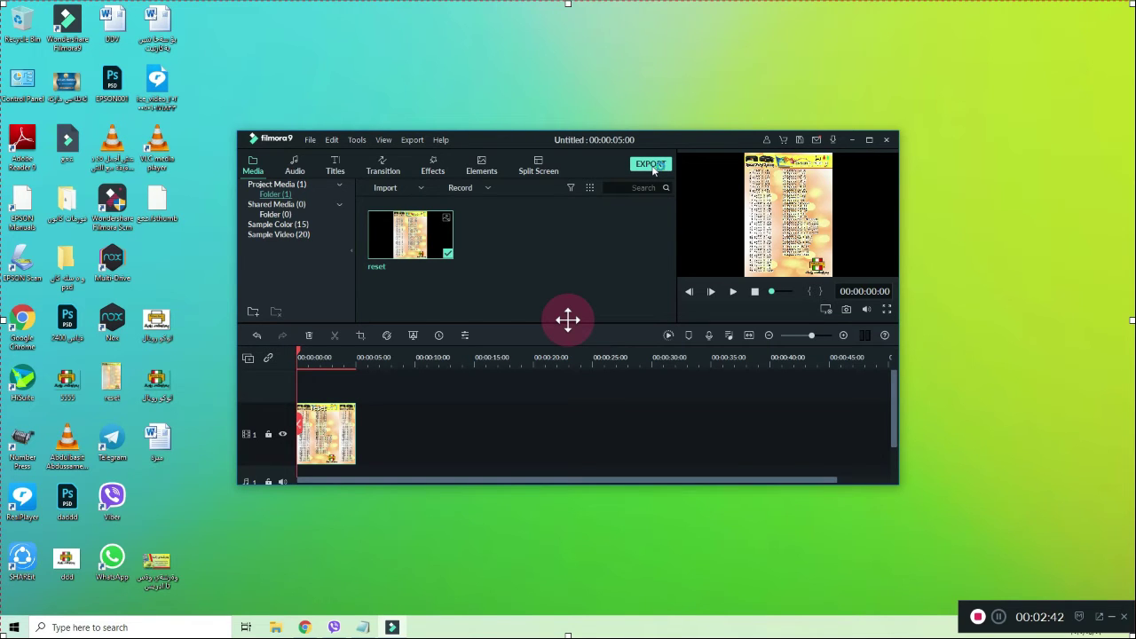
Start the export, disconnect from the COMMON-USF Wi-Fi network and dismiss the purchase plans window
{"action": "left_click", "coordinate": [654, 164]}
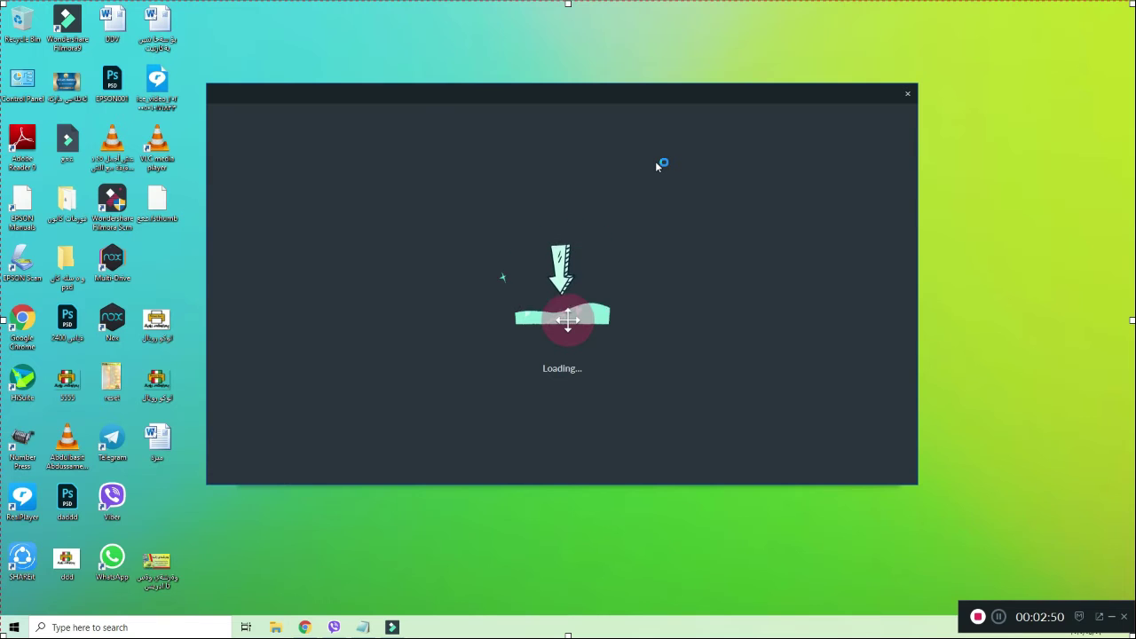
{"action": "left_click", "coordinate": [1019, 628]}
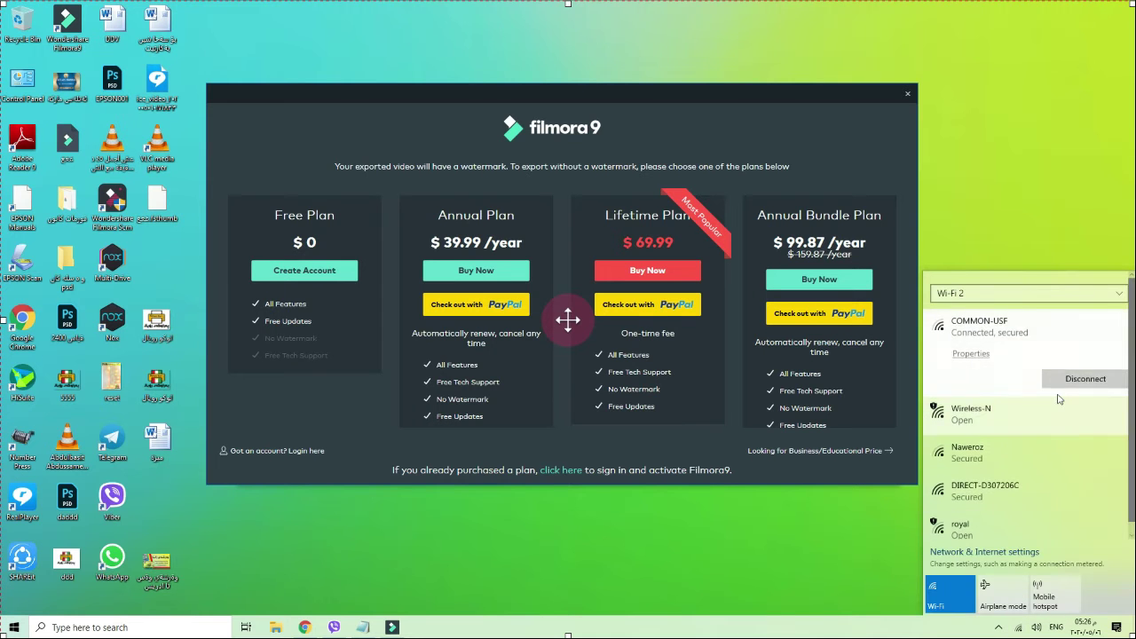
{"action": "left_click", "coordinate": [1066, 381]}
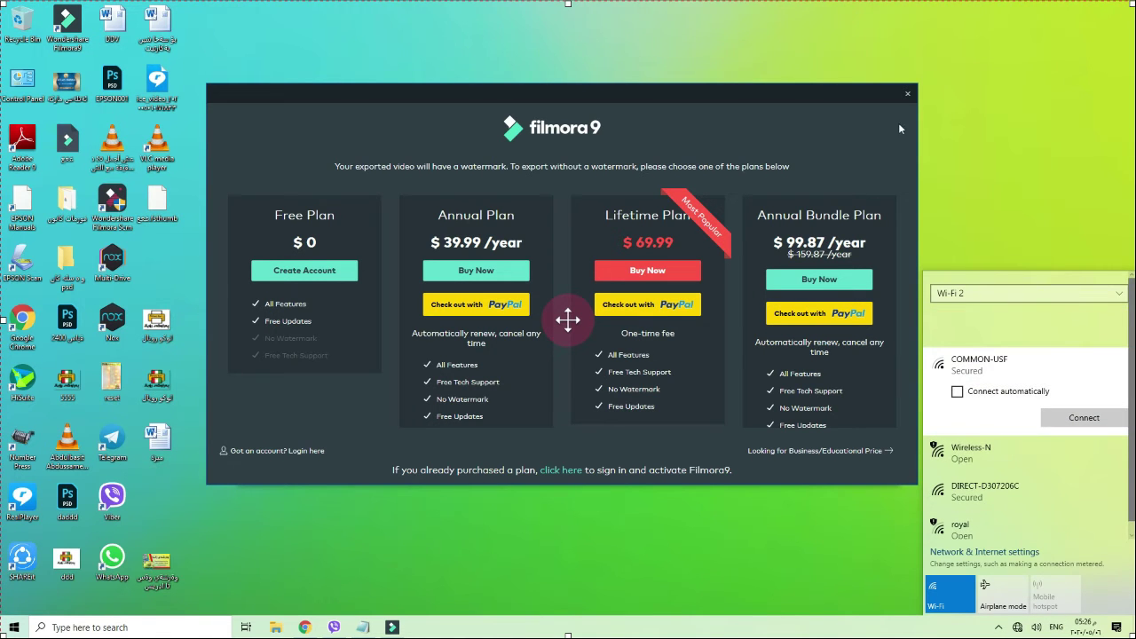
{"action": "left_click", "coordinate": [908, 96]}
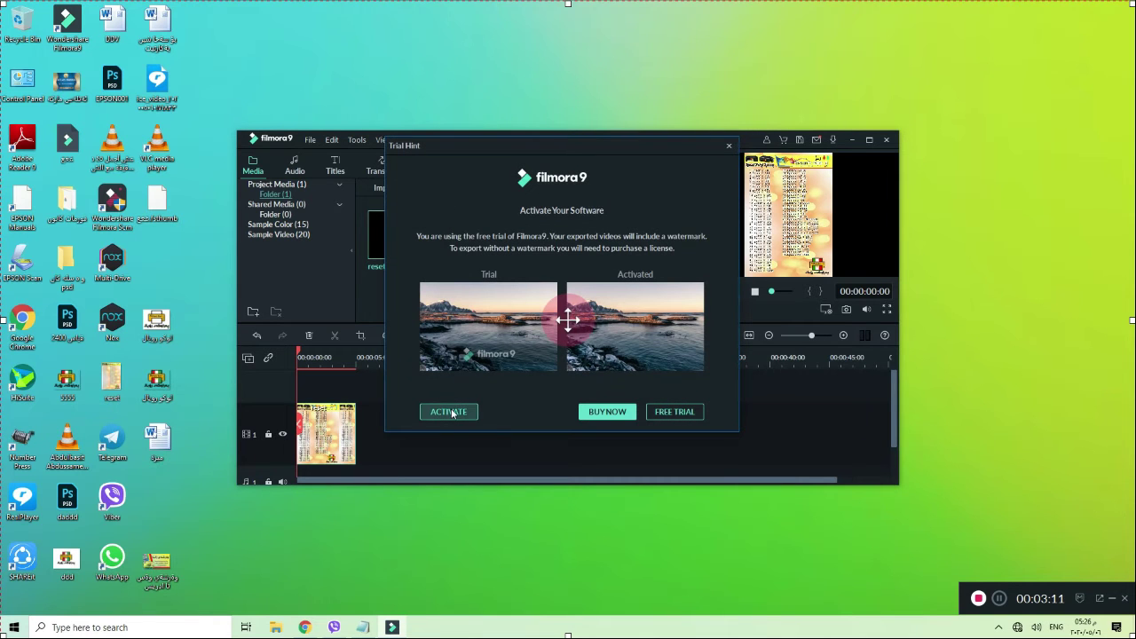
Copy the last line, 127.0.0.1 platform.wondershare.com, from the 2020 text file in Notepad
{"action": "mouse_move", "coordinate": [363, 626]}
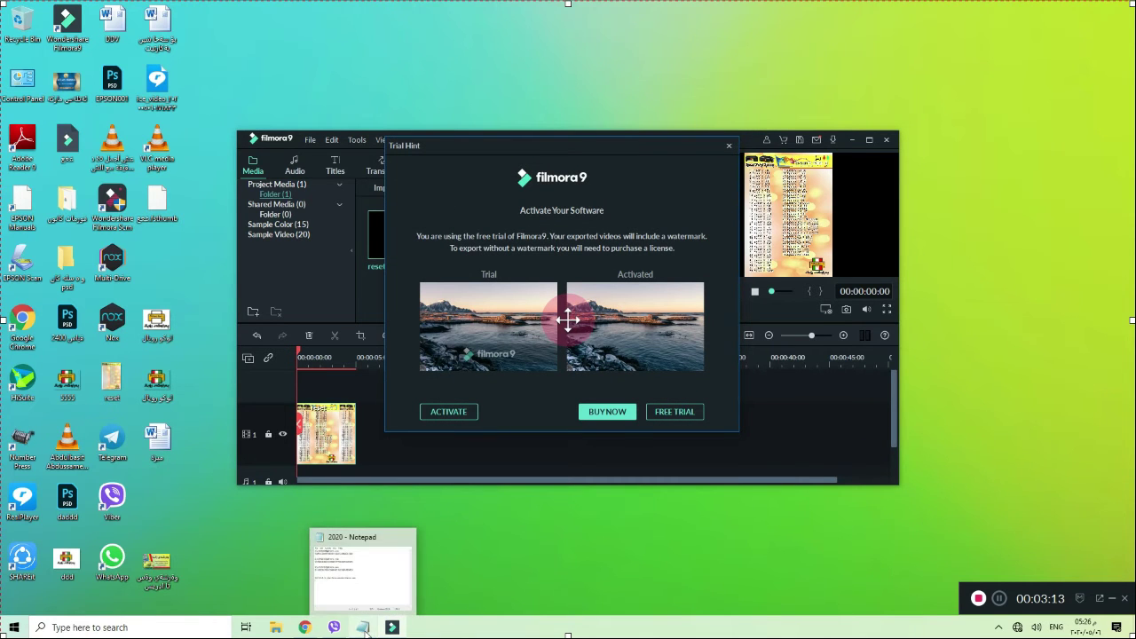
{"action": "left_click", "coordinate": [360, 586]}
{"action": "left_click_drag", "start_coordinate": [710, 397], "coordinate": [546, 395]}
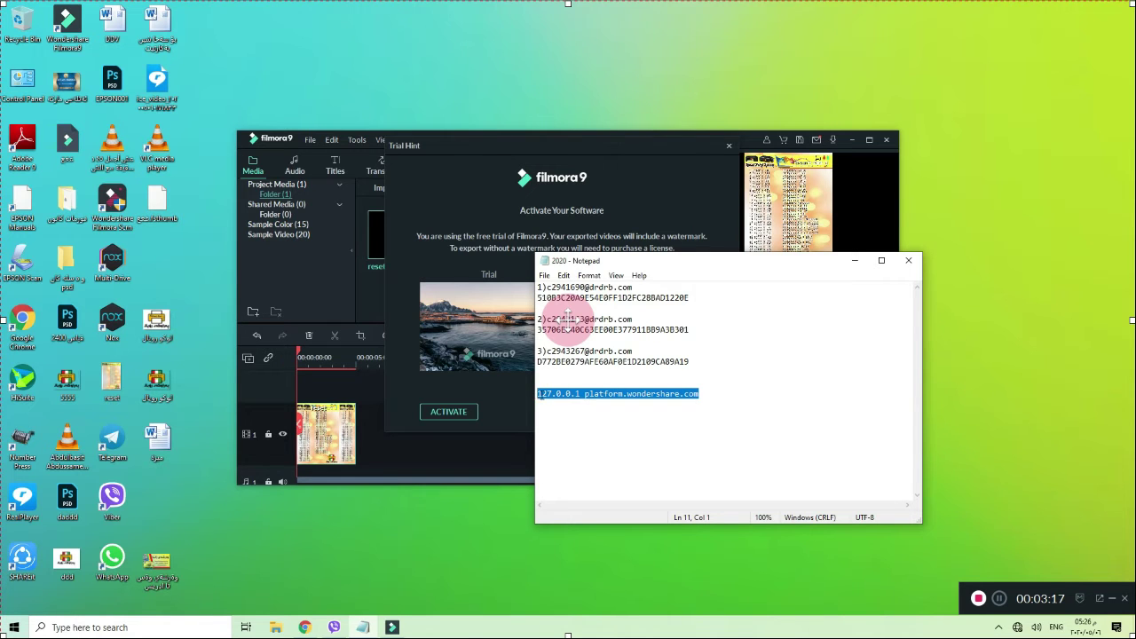
{"action": "right_click", "coordinate": [545, 396]}
{"action": "left_click", "coordinate": [493, 433]}
Open the Windows folder on Local Disk (C:) in File Explorer
{"action": "left_click", "coordinate": [269, 627]}
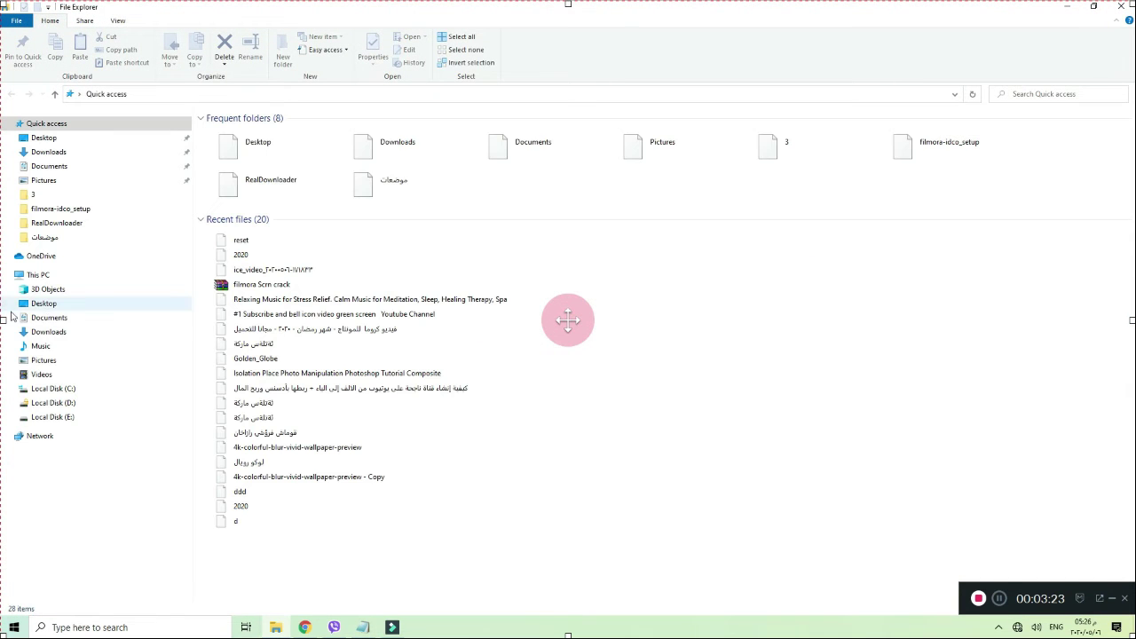
{"action": "left_click", "coordinate": [52, 388]}
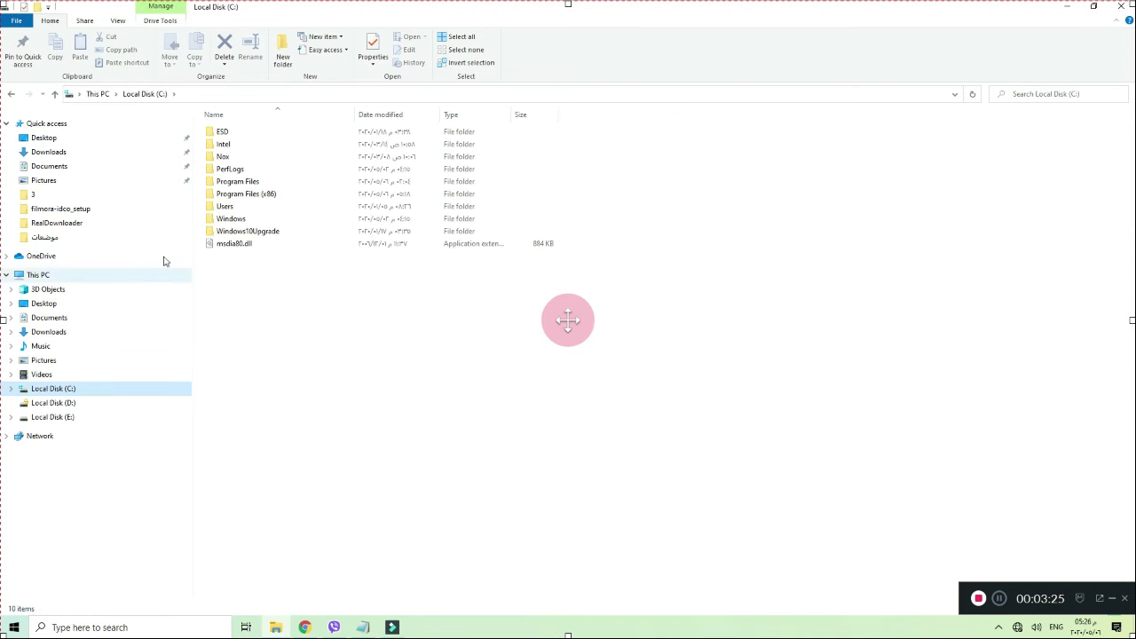
{"action": "left_click", "coordinate": [222, 233]}
{"action": "key", "text": "F2"}
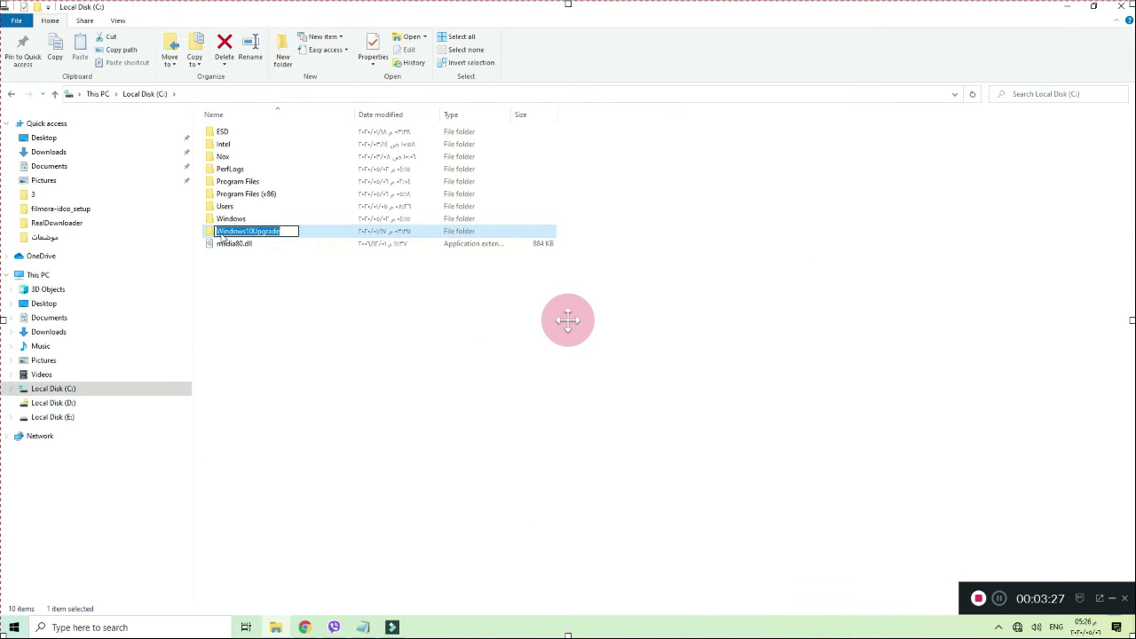
{"action": "left_click", "coordinate": [256, 219]}
{"action": "double_click", "coordinate": [255, 219]}
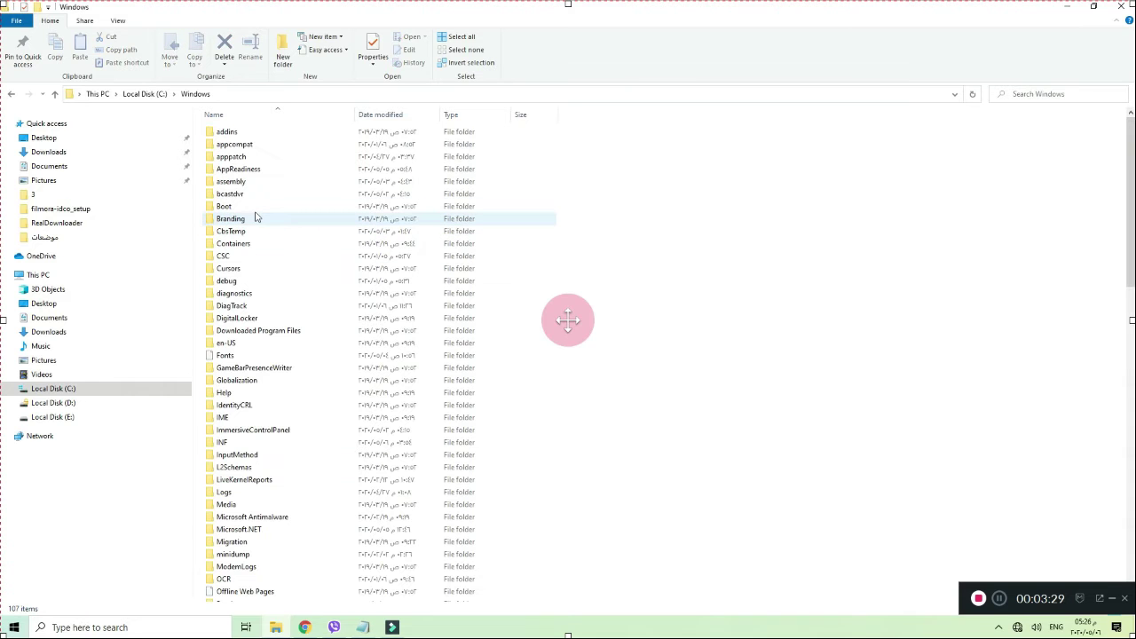
Open the etc folder inside System32\drivers
{"action": "scroll", "coordinate": [267, 387], "scroll_direction": "down", "scroll_amount": 14}
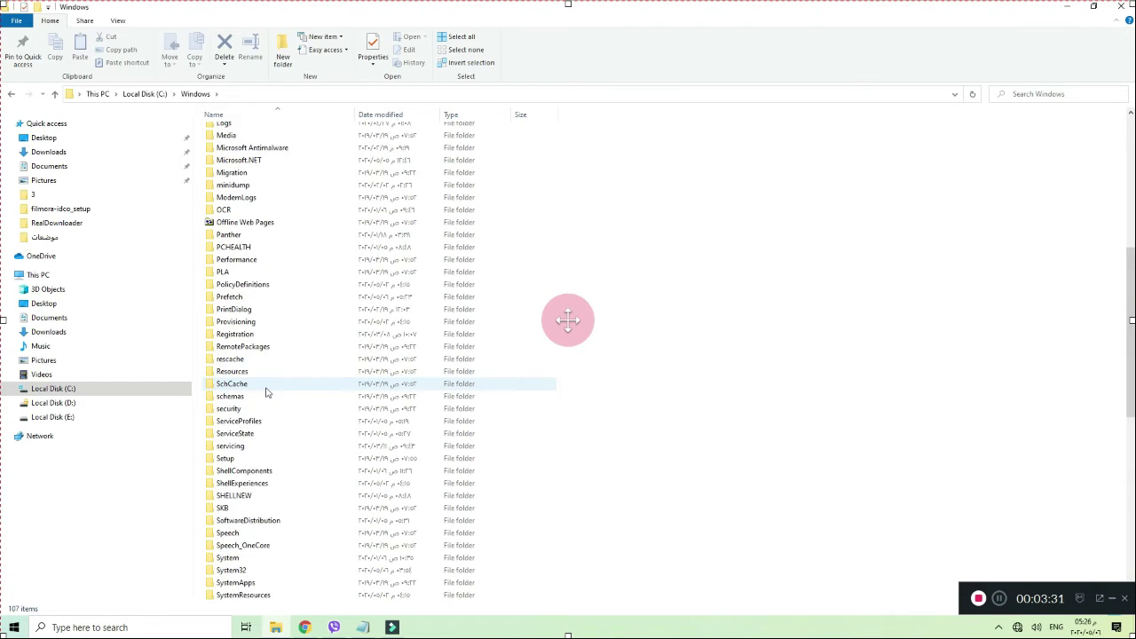
{"action": "scroll", "coordinate": [266, 393], "scroll_direction": "down", "scroll_amount": 2}
{"action": "left_click", "coordinate": [251, 460]}
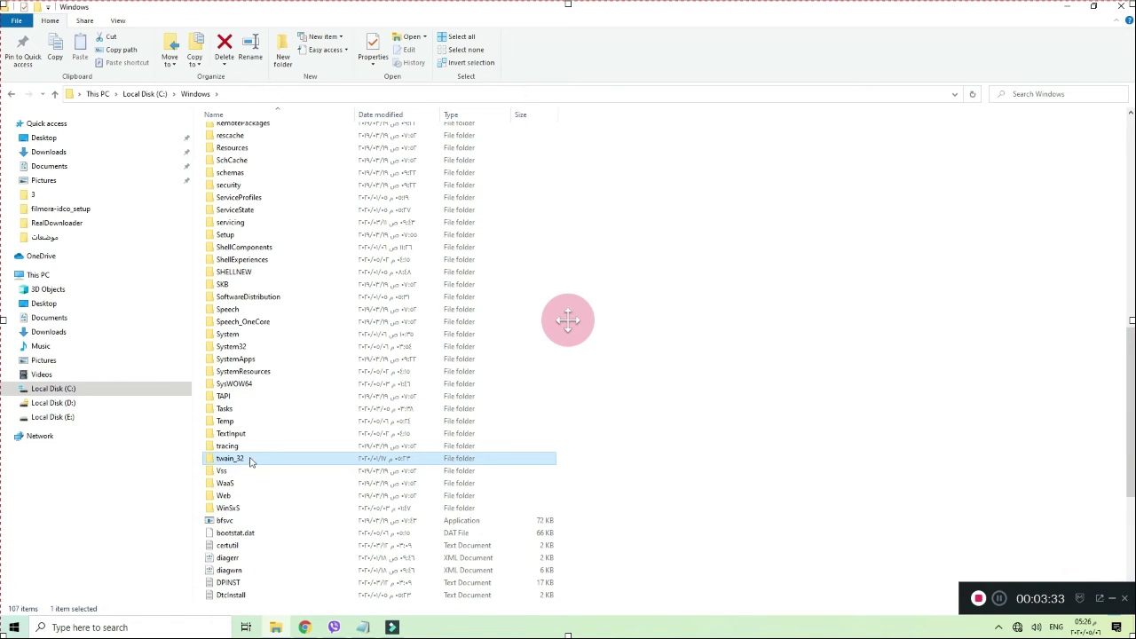
{"action": "double_click", "coordinate": [250, 347]}
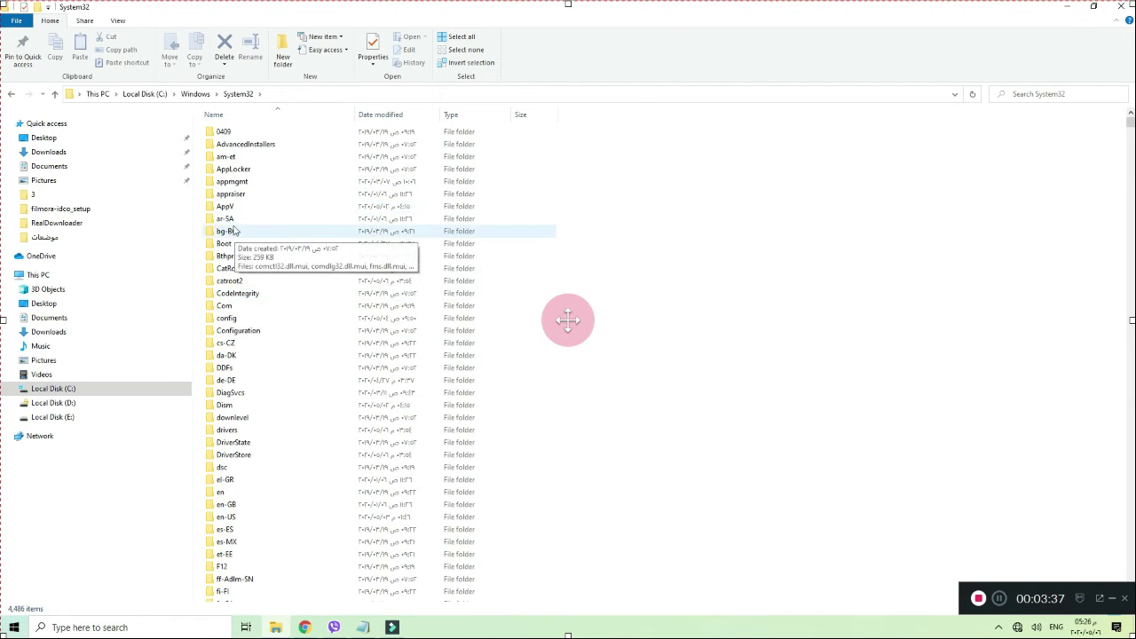
{"action": "scroll", "coordinate": [244, 482], "scroll_direction": "down", "scroll_amount": 5}
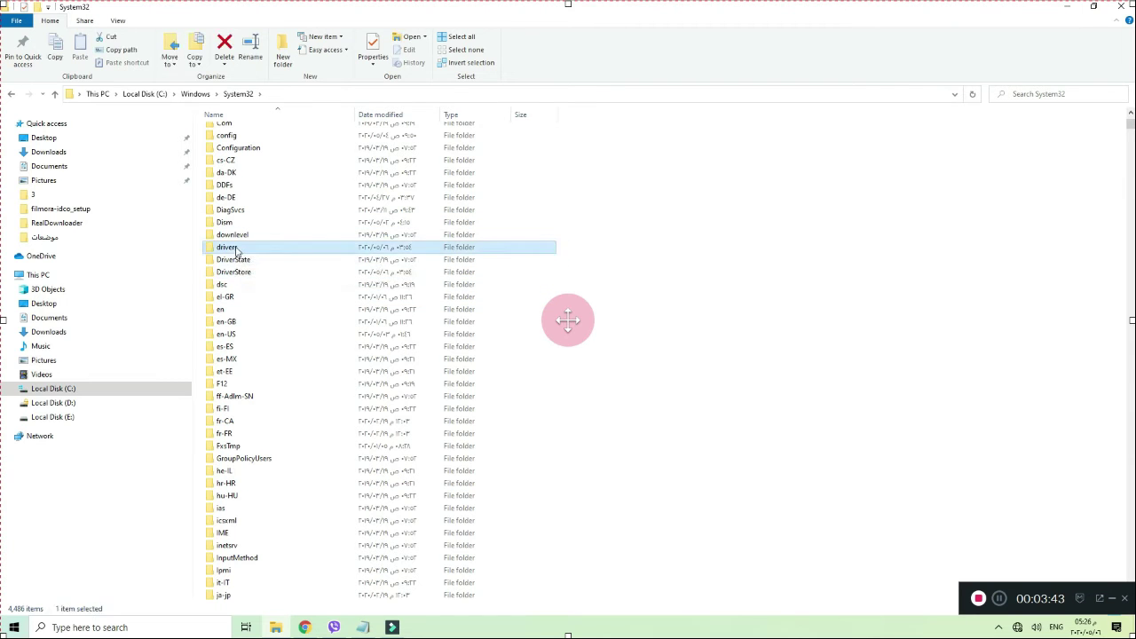
{"action": "double_click", "coordinate": [233, 246]}
{"action": "double_click", "coordinate": [239, 158]}
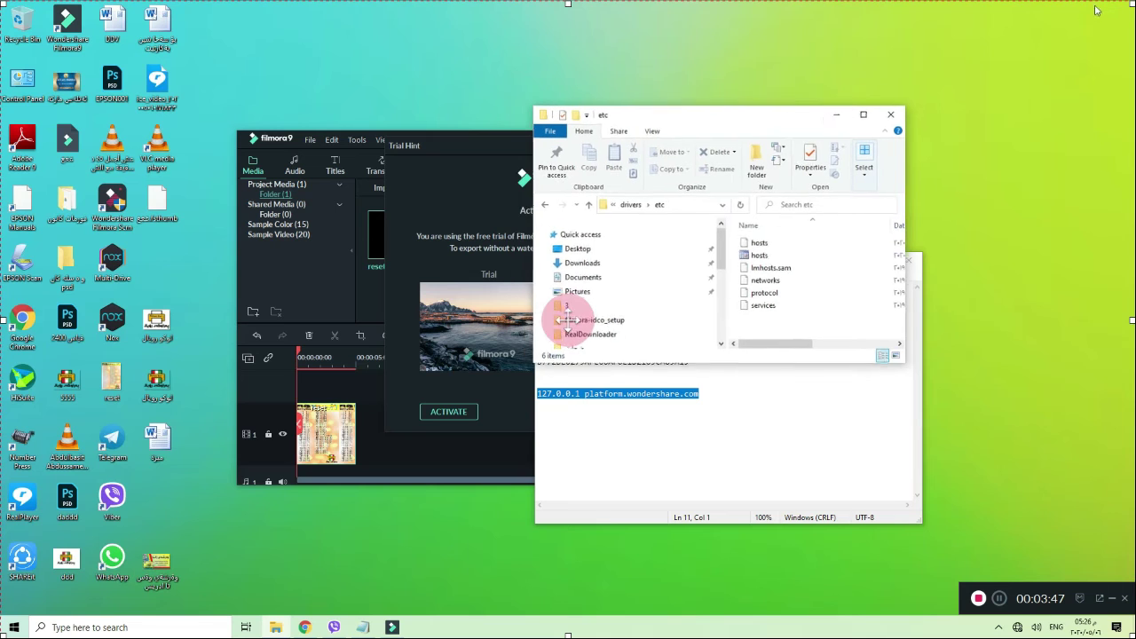
Restore the folder window to a smaller size and move the plain hosts file from etc to the Desktop with administrator permission
{"action": "key", "text": "super+Down"}
{"action": "left_click_drag", "start_coordinate": [759, 246], "coordinate": [764, 78]}
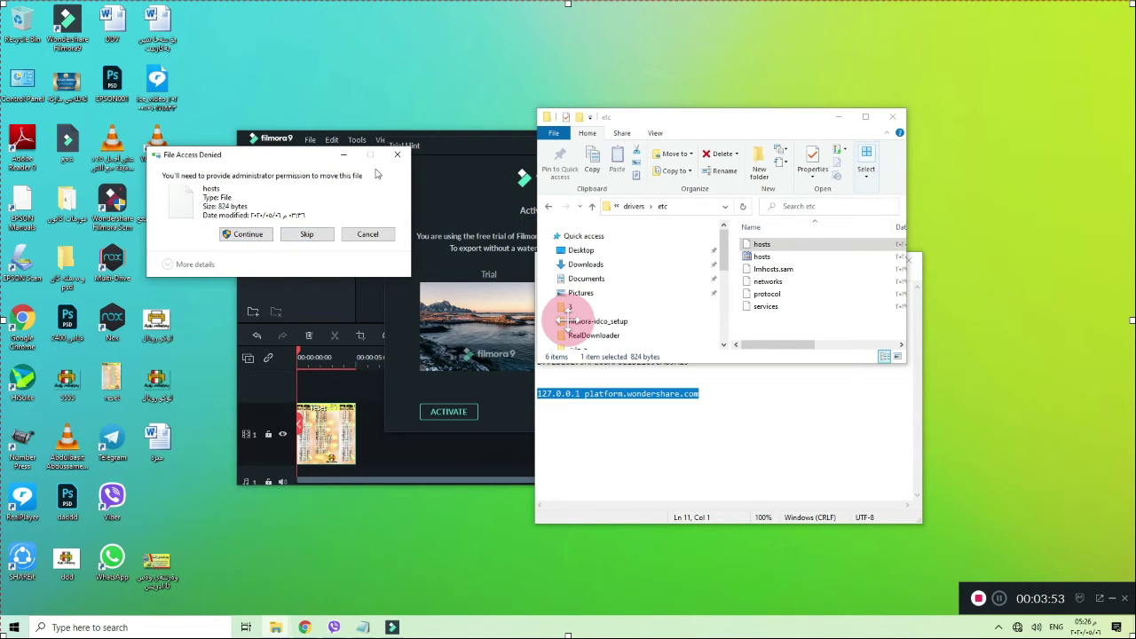
{"action": "left_click", "coordinate": [240, 234]}
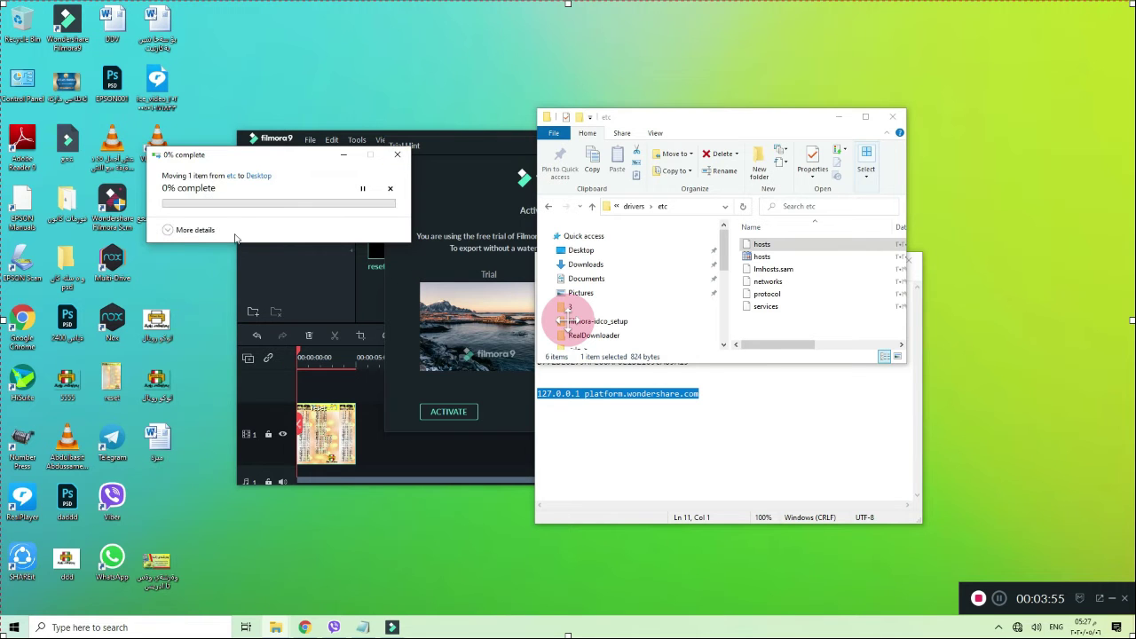
Open the hosts file on the Desktop with Notepad
{"action": "right_click", "coordinate": [160, 272]}
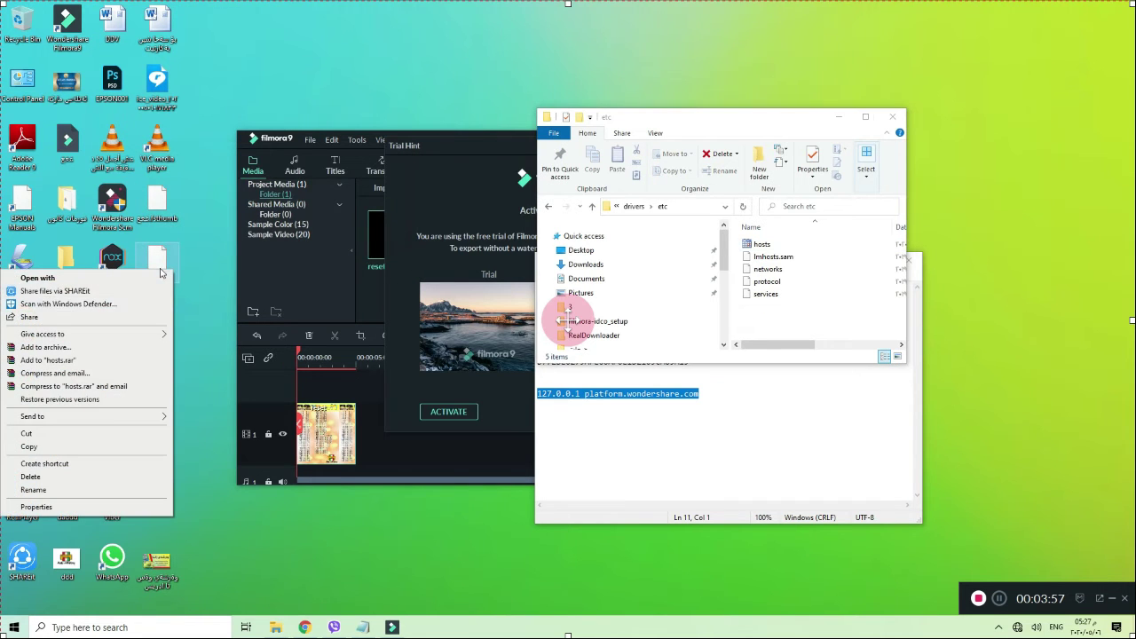
{"action": "left_click", "coordinate": [123, 283]}
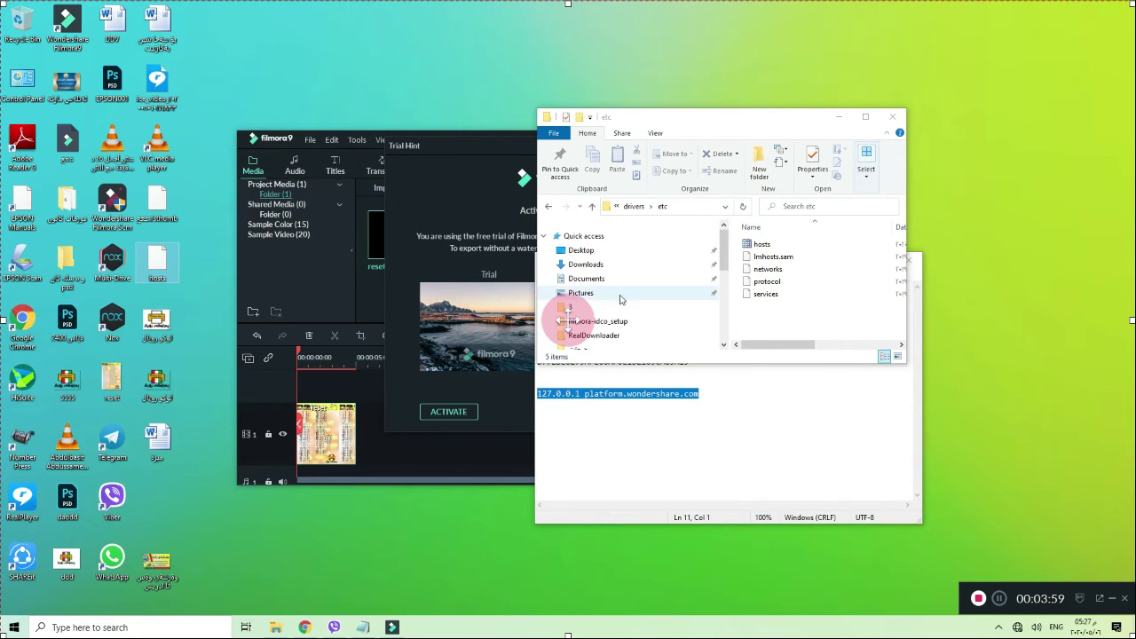
{"action": "left_click", "coordinate": [545, 398]}
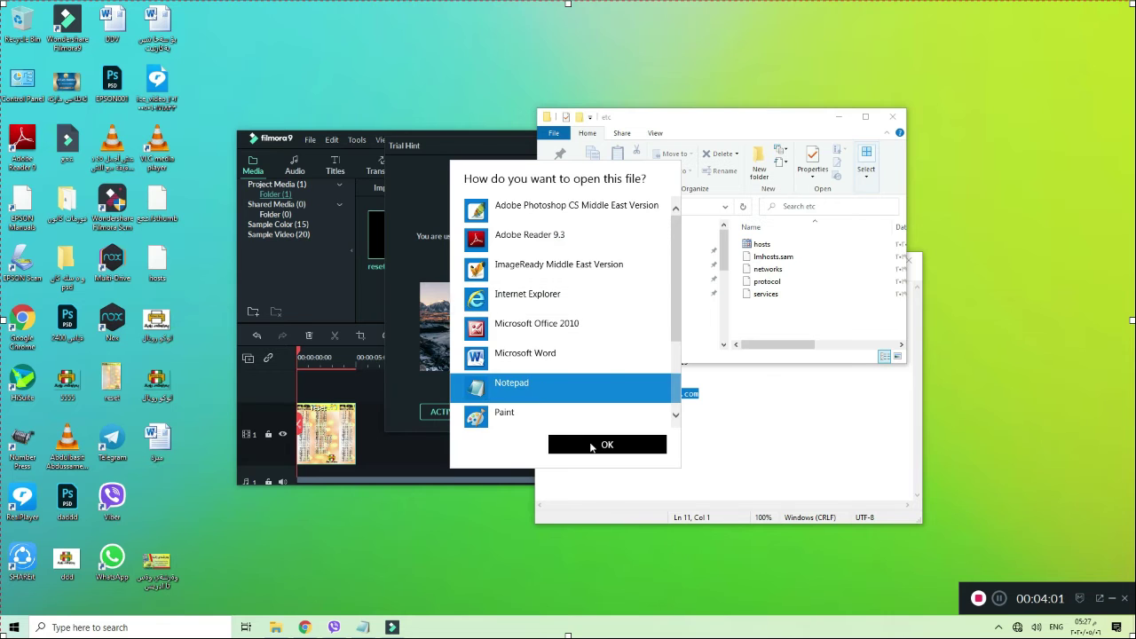
{"action": "left_click", "coordinate": [578, 441]}
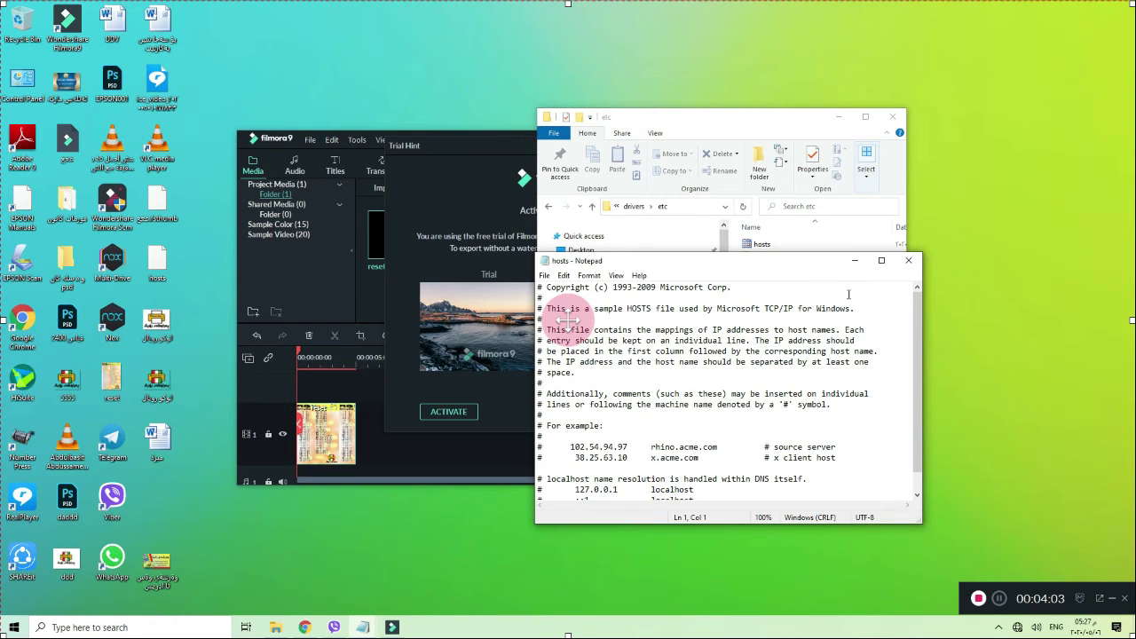
Add the line 127.0.0.1 platform.wondershare.com at the end of the hosts file, save it and close it
{"action": "left_click", "coordinate": [882, 260]}
{"action": "left_click", "coordinate": [161, 261]}
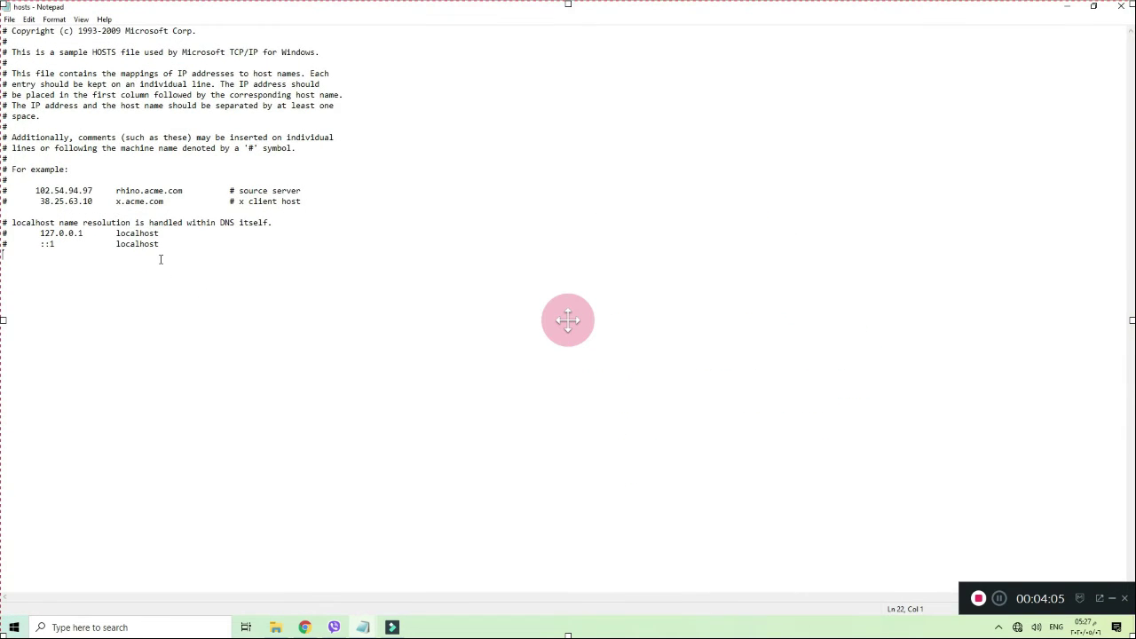
{"action": "type", "text": "127.0.0.1 platform.wondershare.com"}
{"action": "left_click", "coordinate": [1121, 6]}
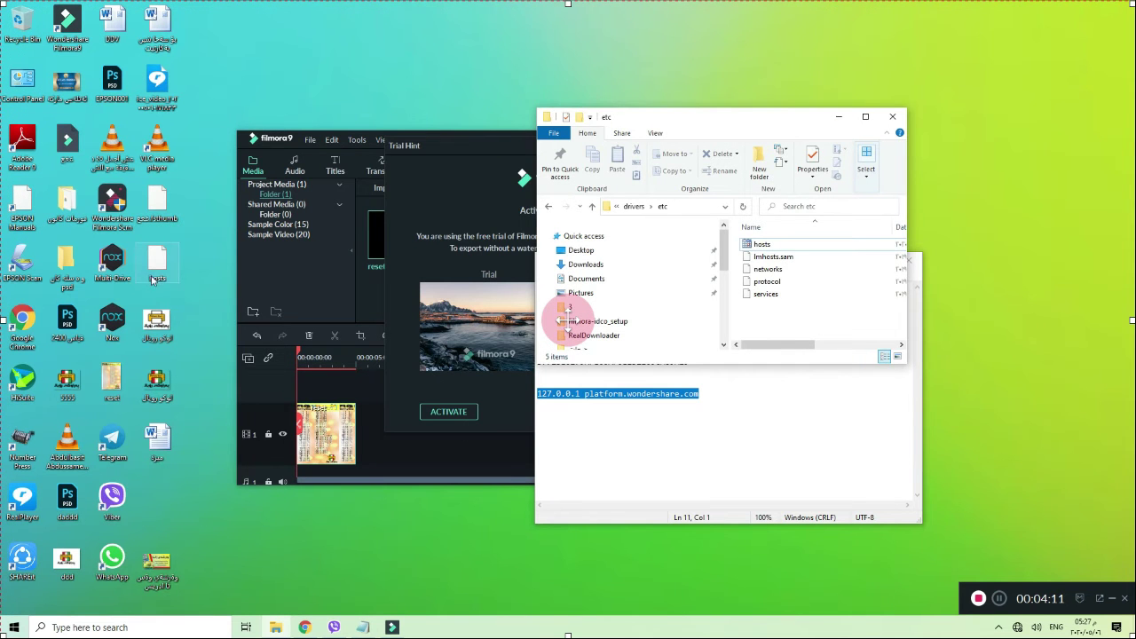
Try to move the edited hosts file from the Desktop back into the etc folder, and refresh the folder
{"action": "left_click_drag", "start_coordinate": [568, 319], "coordinate": [827, 300]}
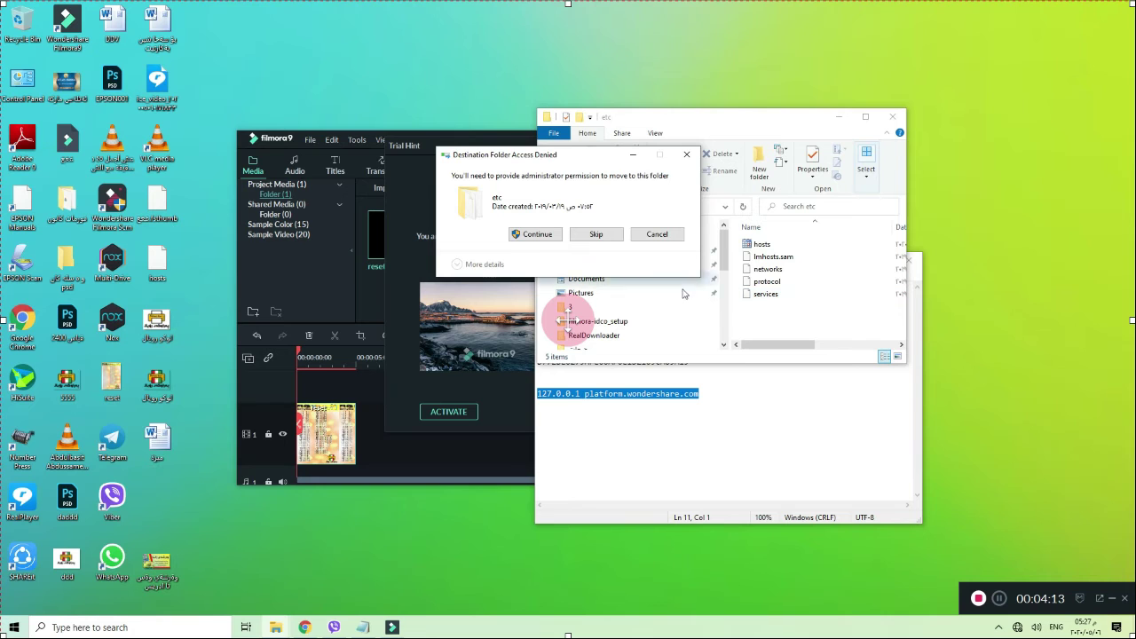
{"action": "left_click", "coordinate": [601, 238]}
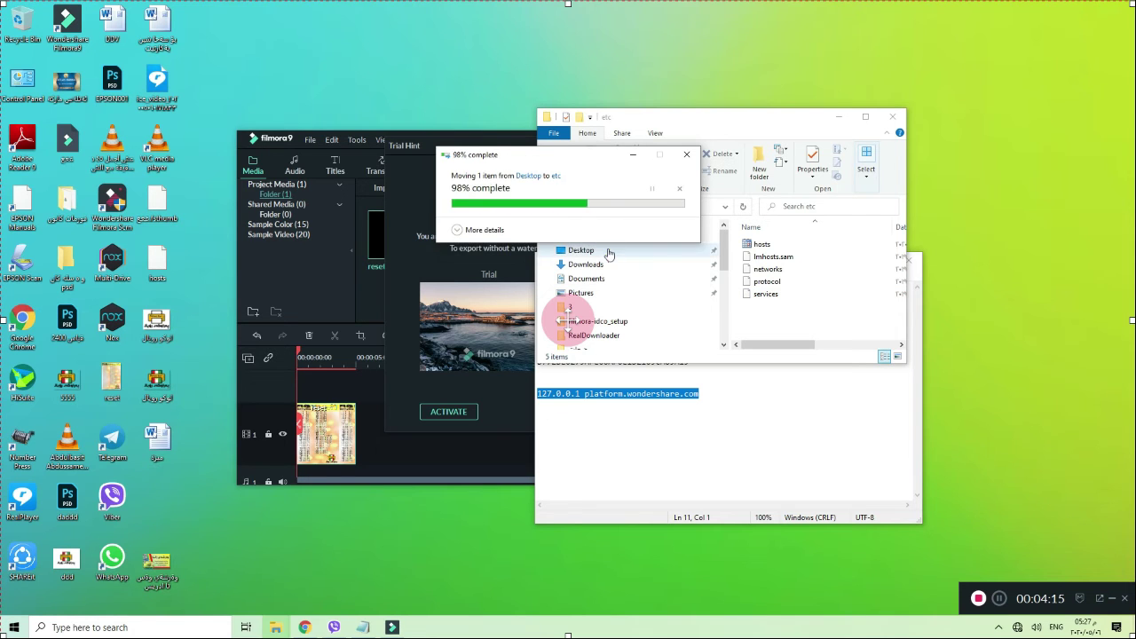
{"action": "right_click", "coordinate": [763, 323]}
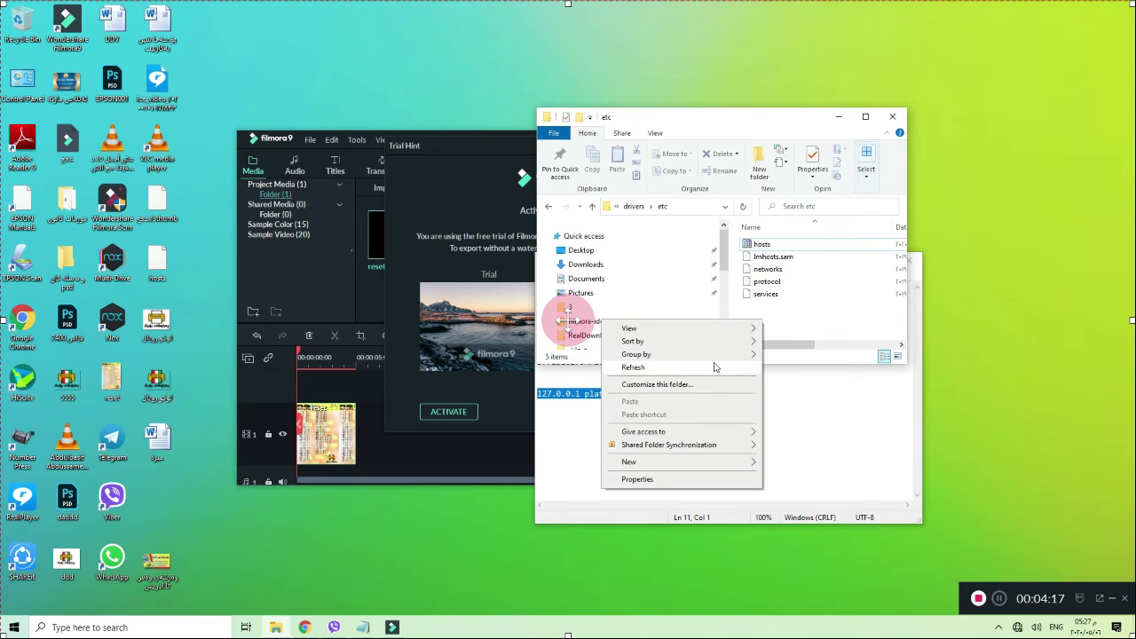
{"action": "left_click", "coordinate": [713, 366]}
Dismiss the Trial Hint window and quit Filmora9, answering the prompt about saving the project
{"action": "left_click", "coordinate": [475, 178]}
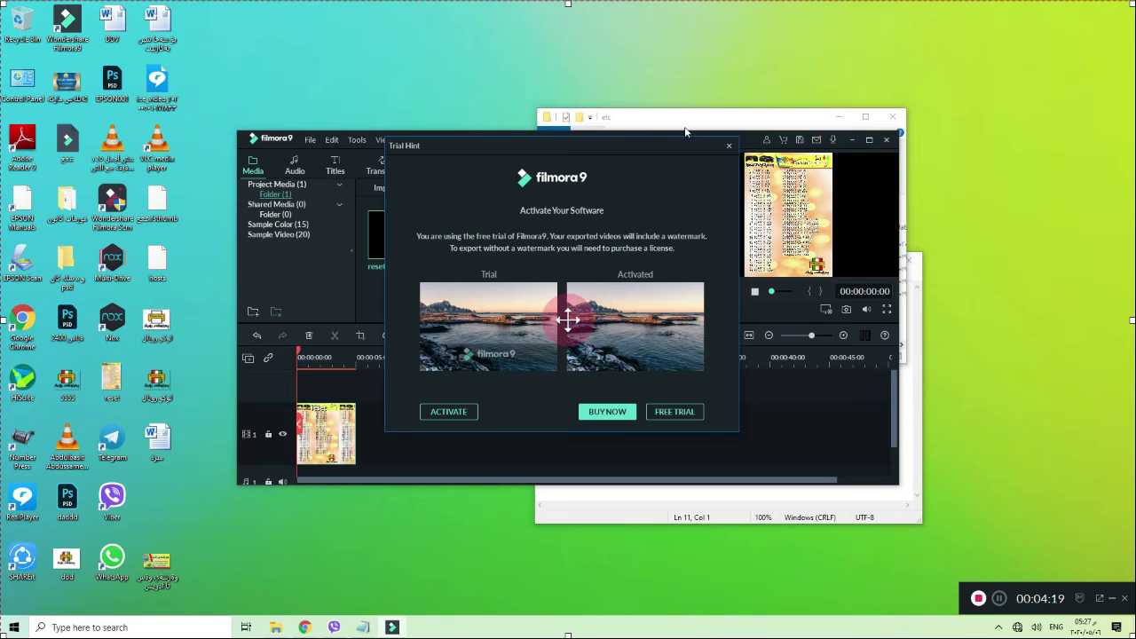
{"action": "left_click", "coordinate": [729, 146]}
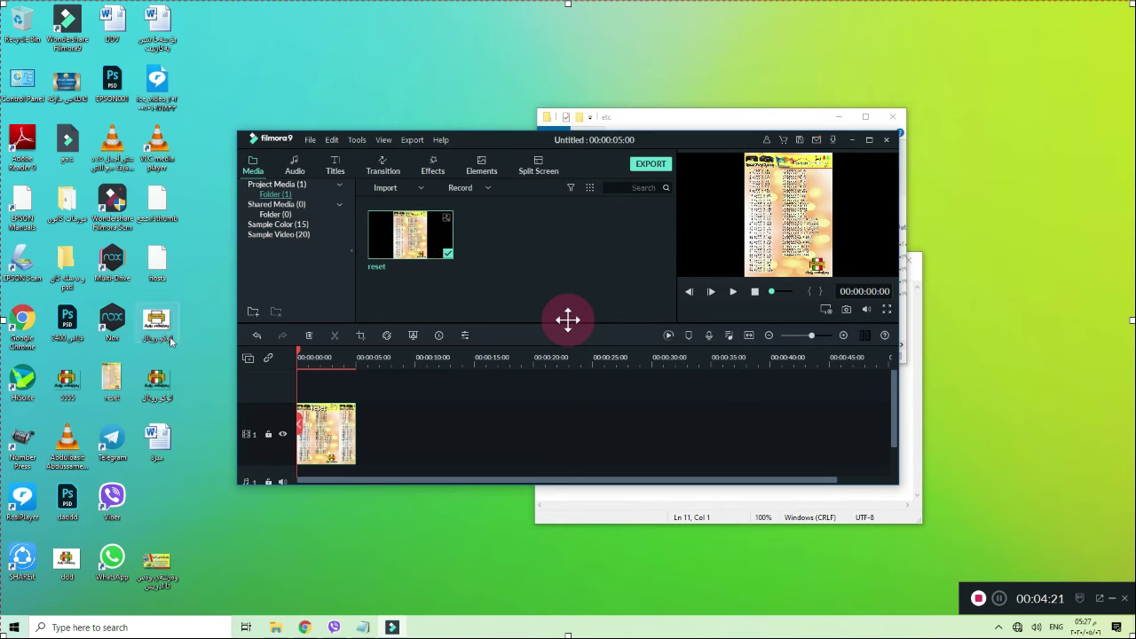
{"action": "left_click", "coordinate": [887, 140]}
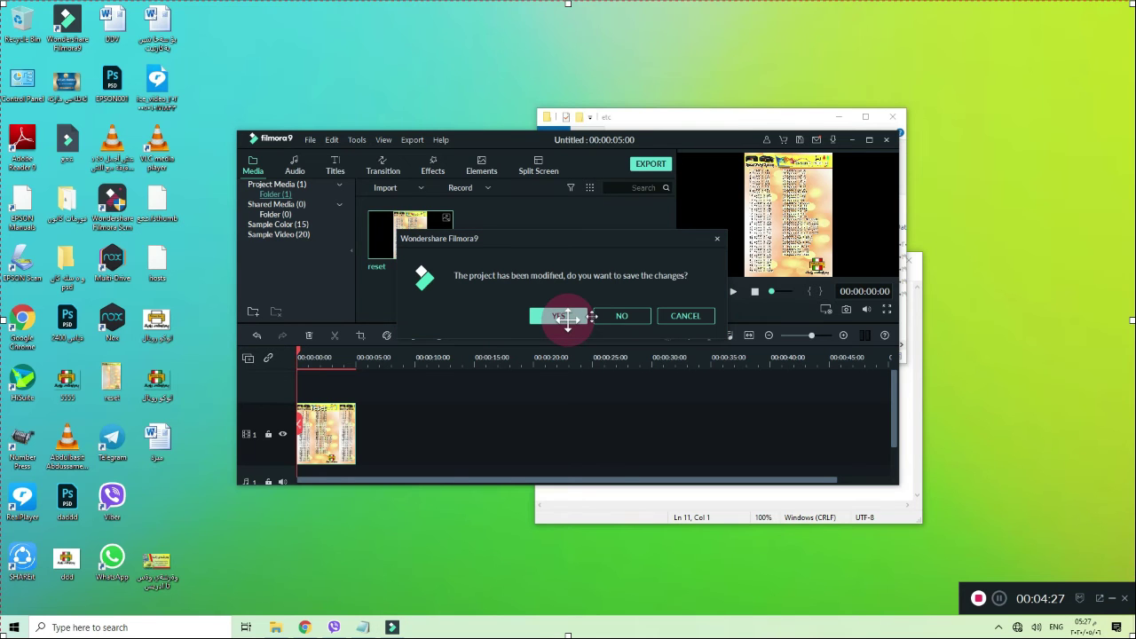
{"action": "left_click", "coordinate": [568, 317]}
Move the edited hosts file from the Desktop into the etc folder with administrator permission and close the folder
{"action": "left_click_drag", "start_coordinate": [166, 263], "coordinate": [842, 295]}
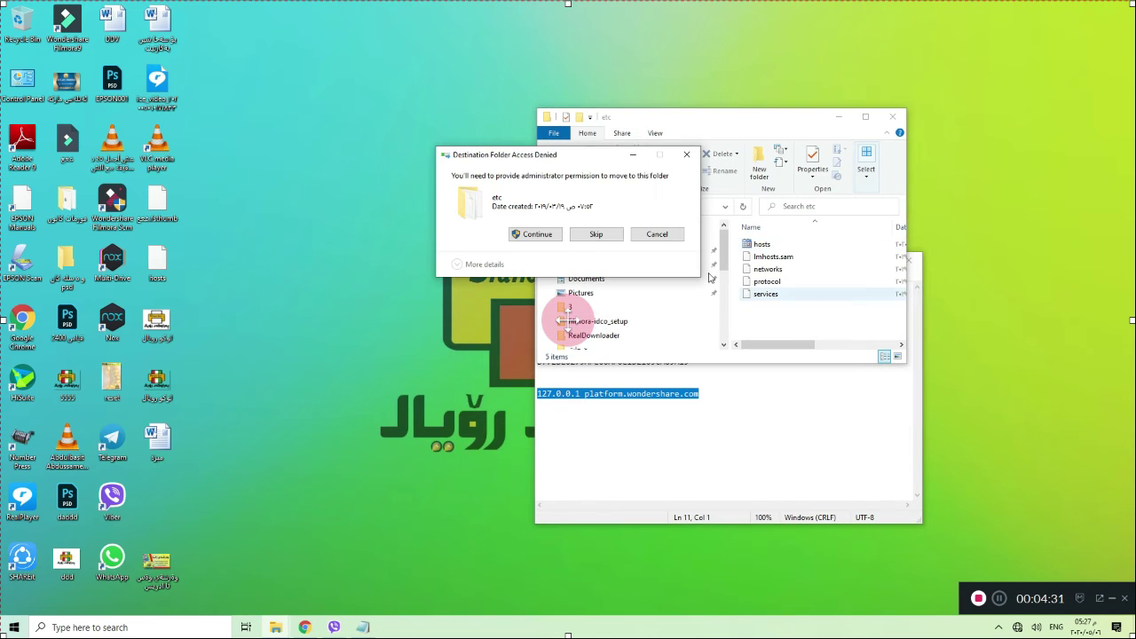
{"action": "left_click", "coordinate": [588, 235]}
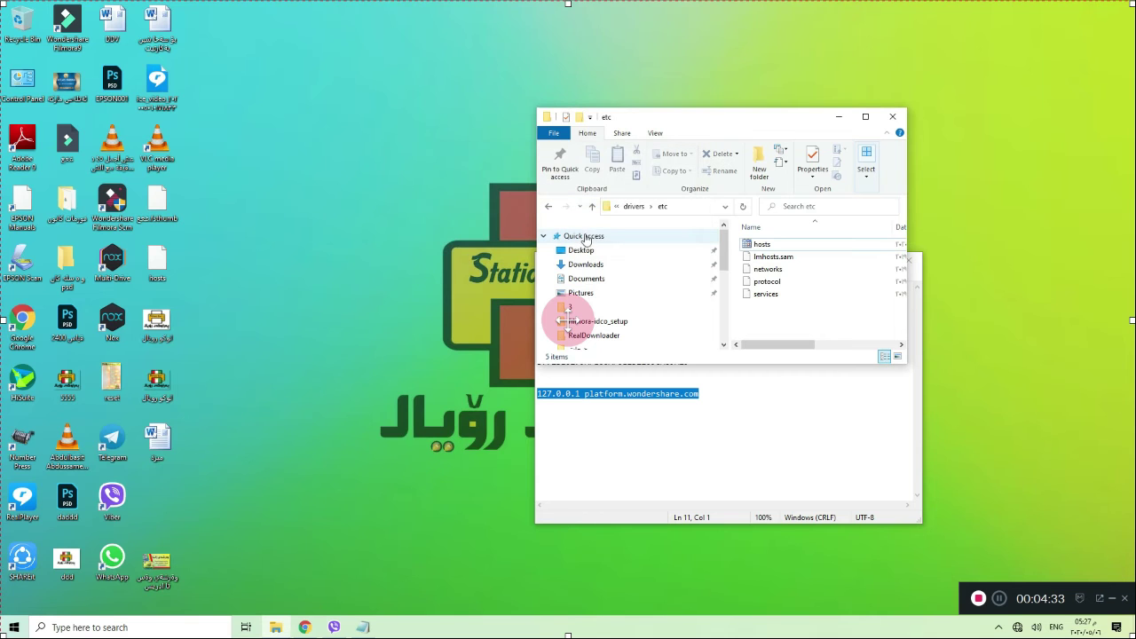
{"action": "left_click_drag", "start_coordinate": [157, 260], "coordinate": [761, 320]}
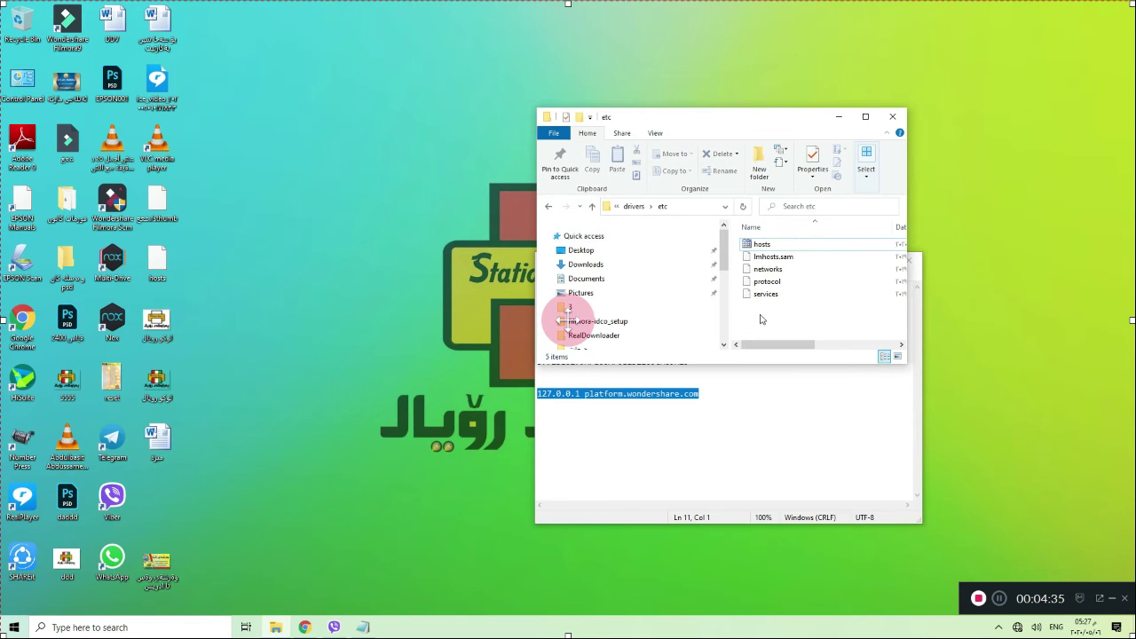
{"action": "left_click", "coordinate": [525, 233]}
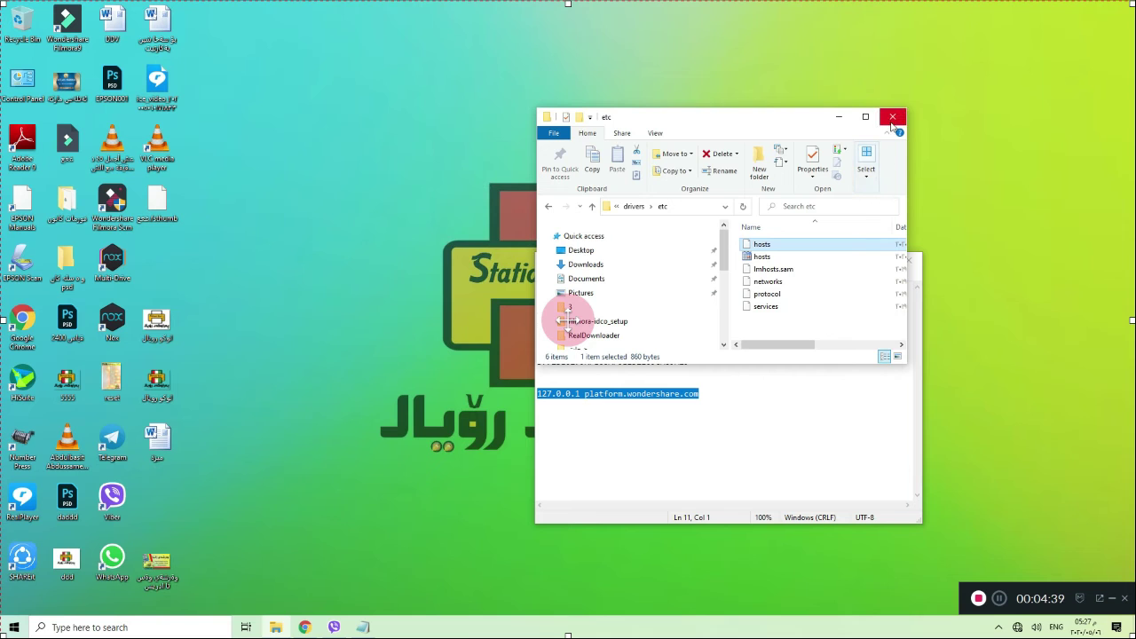
{"action": "left_click", "coordinate": [891, 121]}
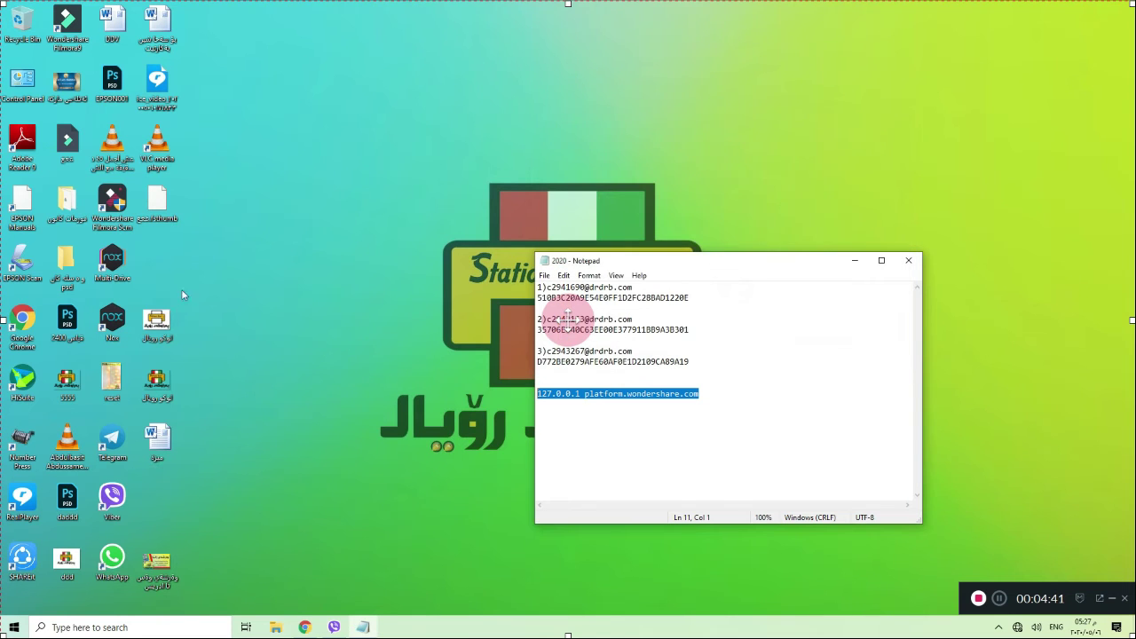
Relaunch Filmora9 with a new project and extend the 2020 Notepad window upward
{"action": "left_click", "coordinate": [77, 30]}
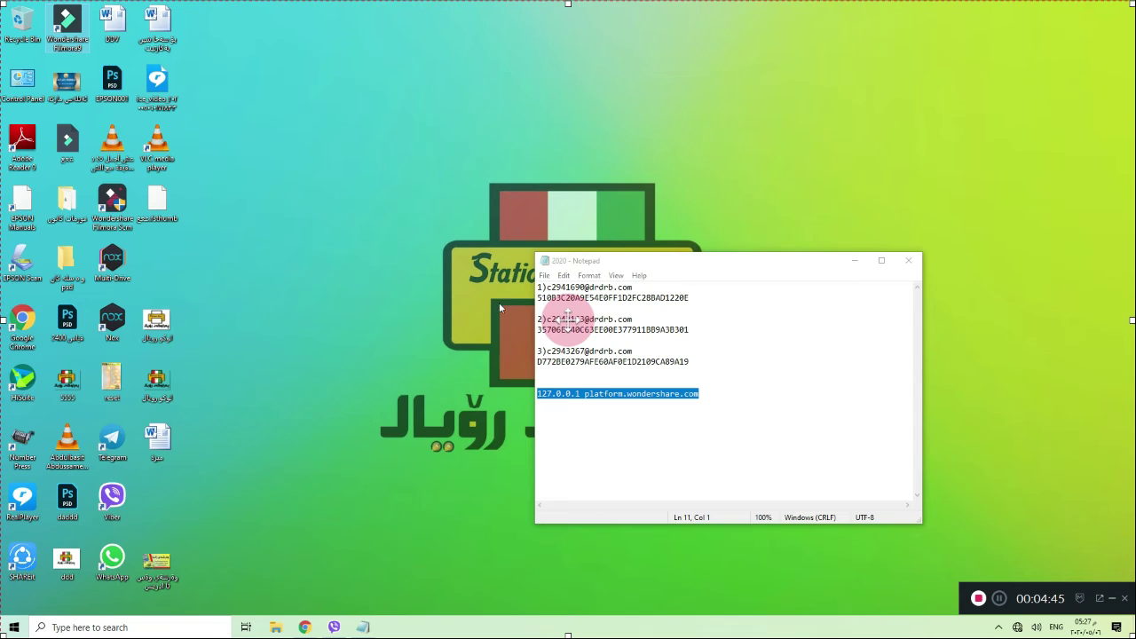
{"action": "key", "text": "Up"}
{"action": "key", "text": "Up"}
{"action": "key", "text": "Up"}
{"action": "key", "text": "Up"}
{"action": "key", "text": "Up"}
{"action": "key", "text": "Up"}
{"action": "key", "text": "Up"}
{"action": "key", "text": "Up"}
{"action": "key", "text": "Up"}
{"action": "key", "text": "Up"}
{"action": "key", "text": "Up"}
{"action": "key", "text": "Up"}
{"action": "key", "text": "Up"}
{"action": "key", "text": "Up"}
{"action": "key", "text": "Up"}
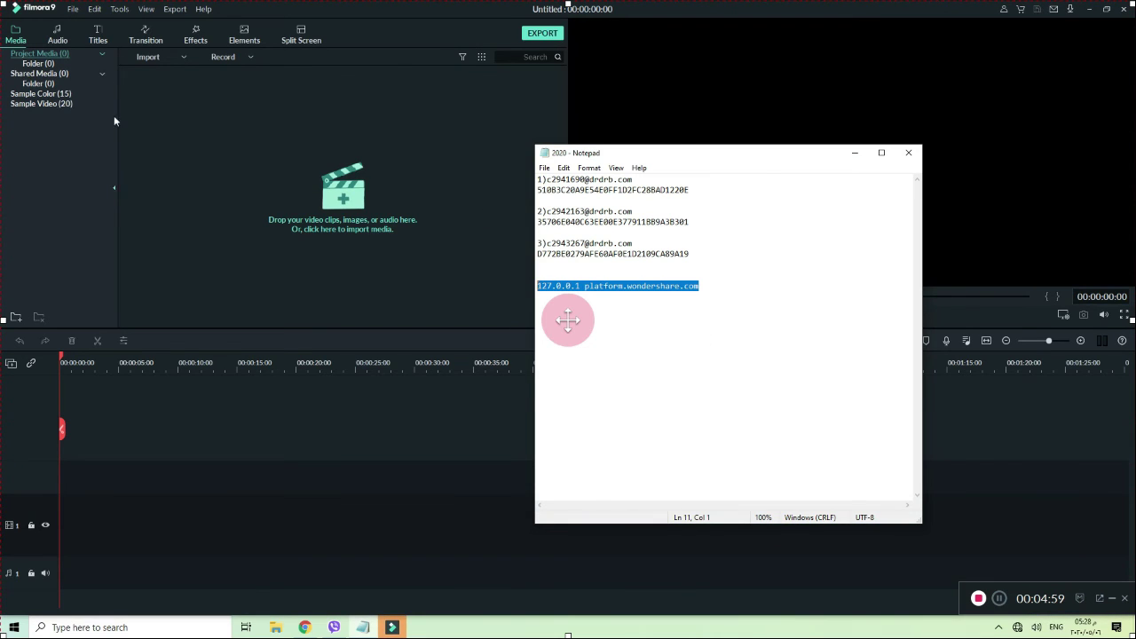
Import the ddd image and place it at the start of video track 2
{"action": "left_click", "coordinate": [355, 182]}
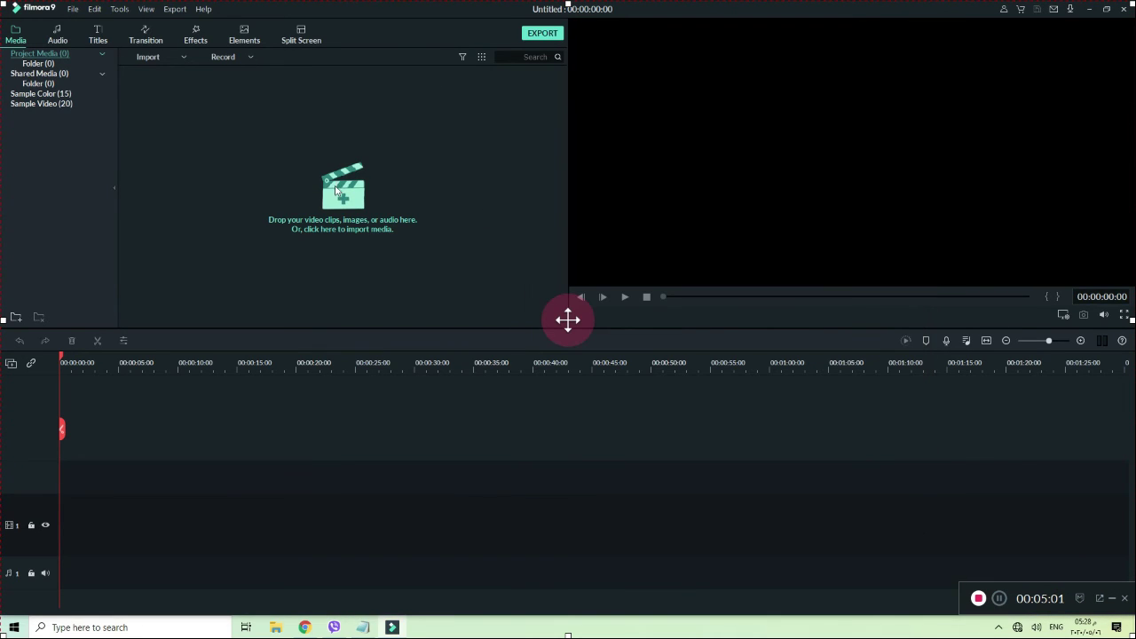
{"action": "left_click", "coordinate": [262, 194]}
{"action": "left_click", "coordinate": [267, 115]}
{"action": "left_click", "coordinate": [398, 97]}
{"action": "left_click", "coordinate": [466, 297]}
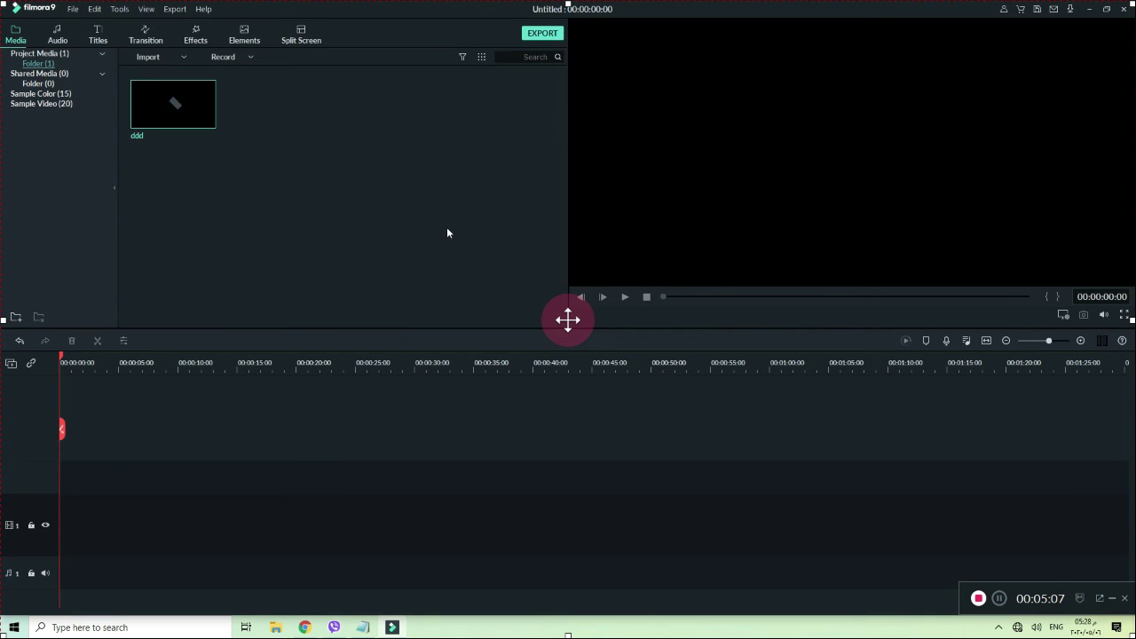
{"action": "left_click_drag", "start_coordinate": [197, 111], "coordinate": [62, 390]}
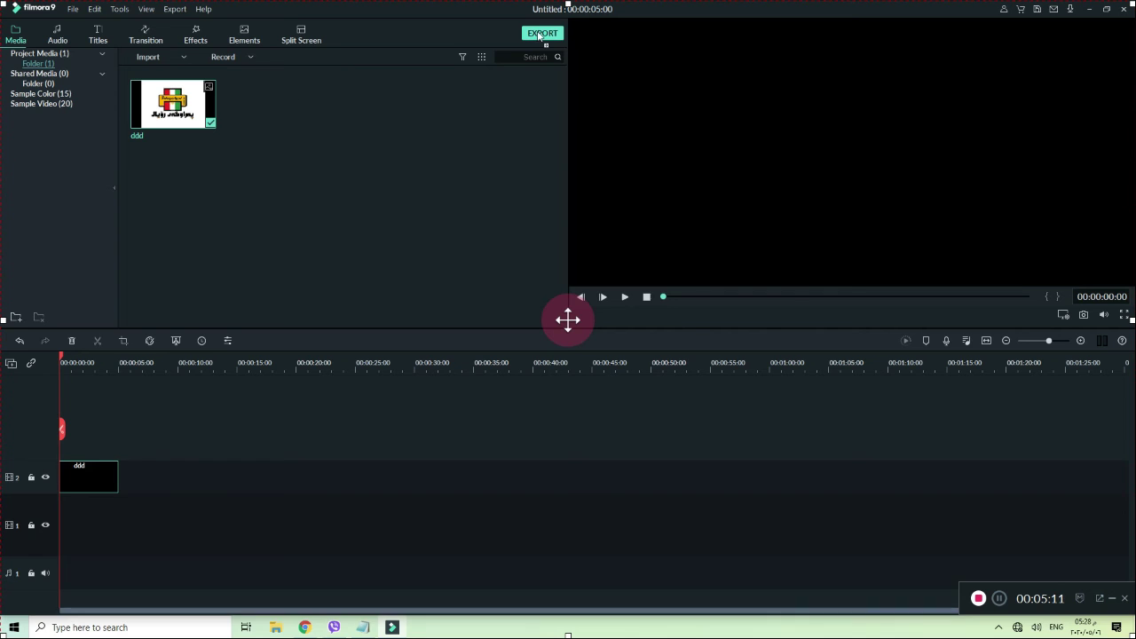
Start the export and open the Wondershare ID sign-in form for activating Filmora9
{"action": "left_click", "coordinate": [539, 33]}
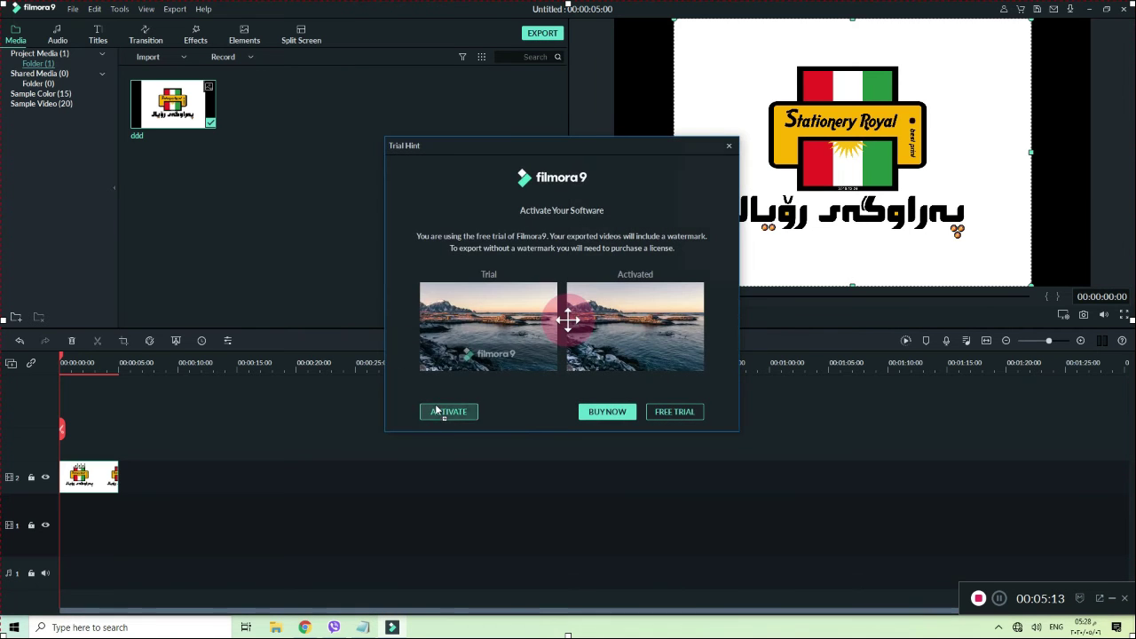
{"action": "left_click", "coordinate": [437, 408]}
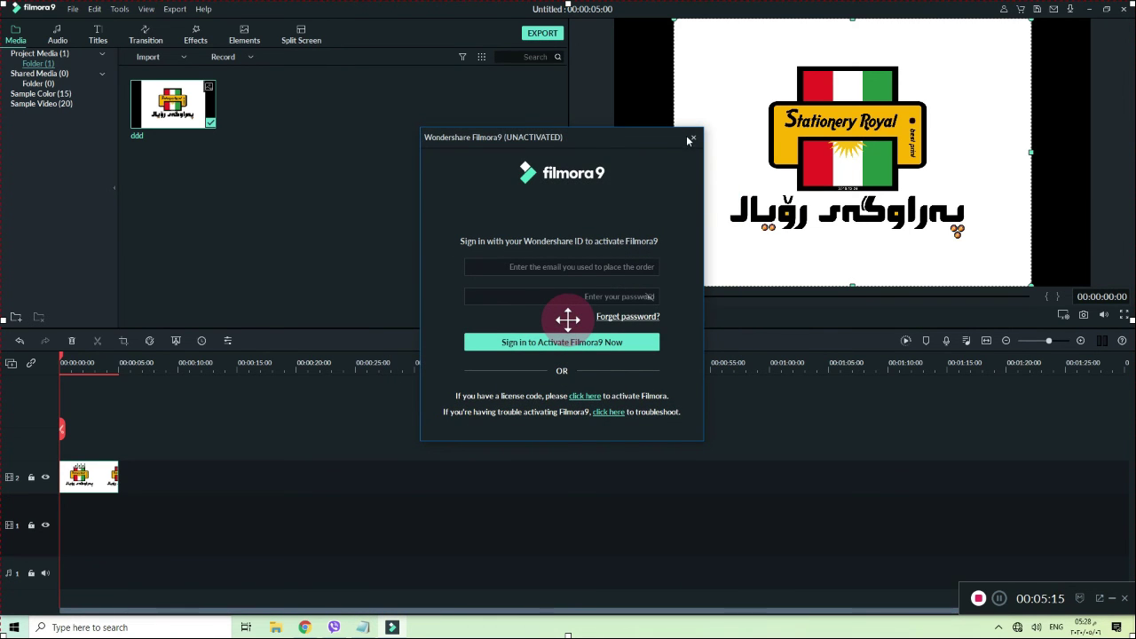
Open the license code activation form and fill in the licensed e-mail with the first entry copied from the 2020 Notepad file
{"action": "left_click", "coordinate": [583, 397]}
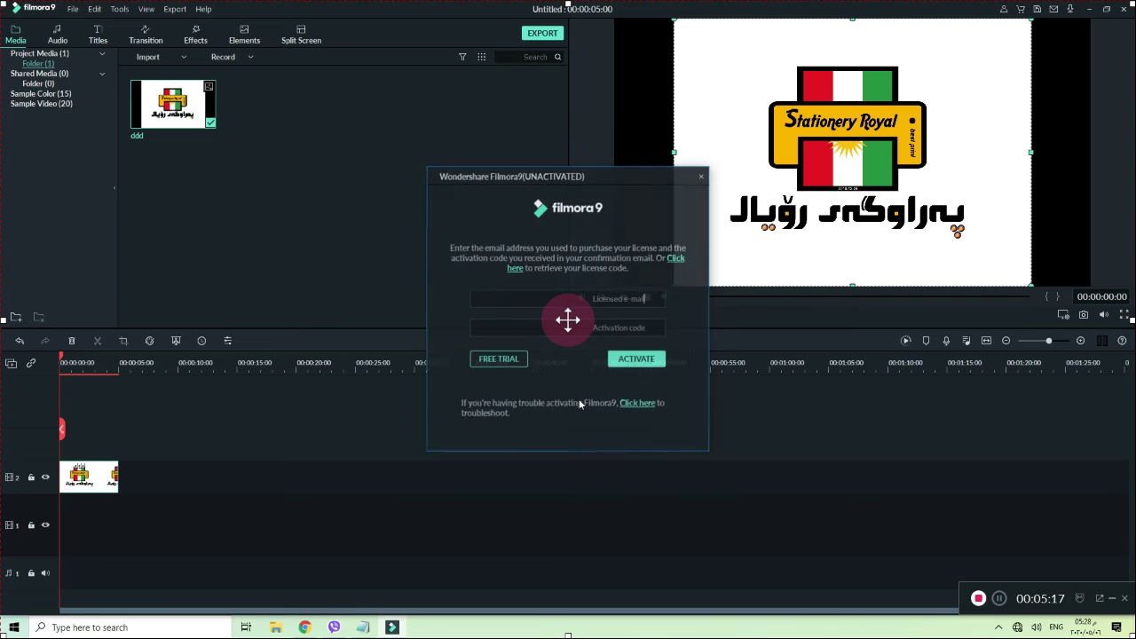
{"action": "left_click", "coordinate": [363, 627]}
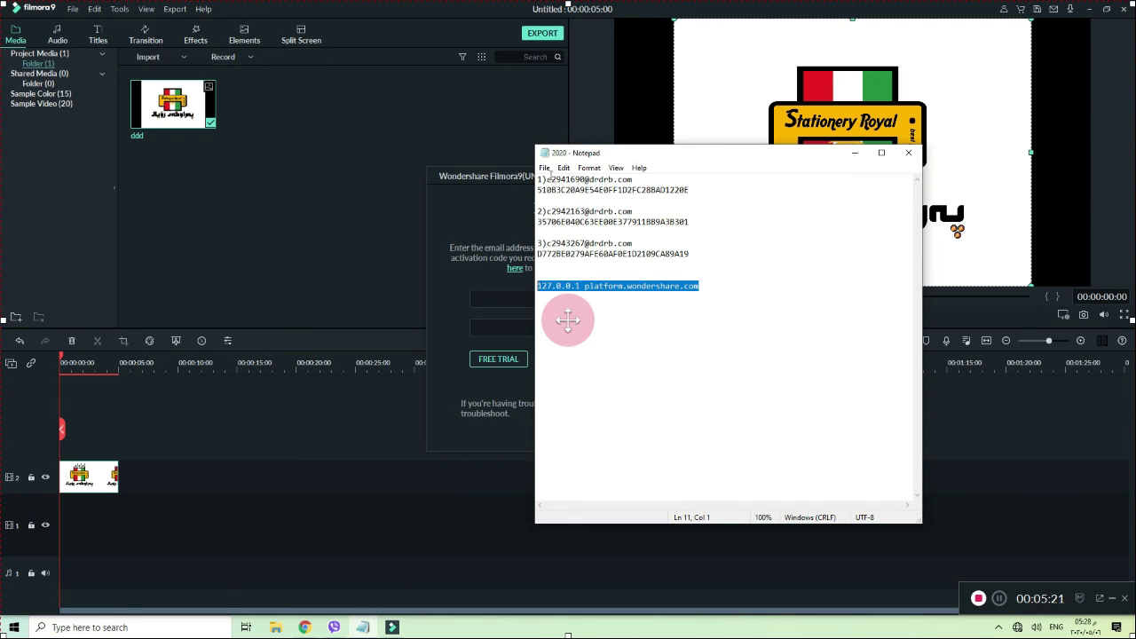
{"action": "left_click", "coordinate": [548, 180]}
{"action": "left_click_drag", "start_coordinate": [549, 173], "coordinate": [632, 179]}
{"action": "right_click", "coordinate": [628, 180]}
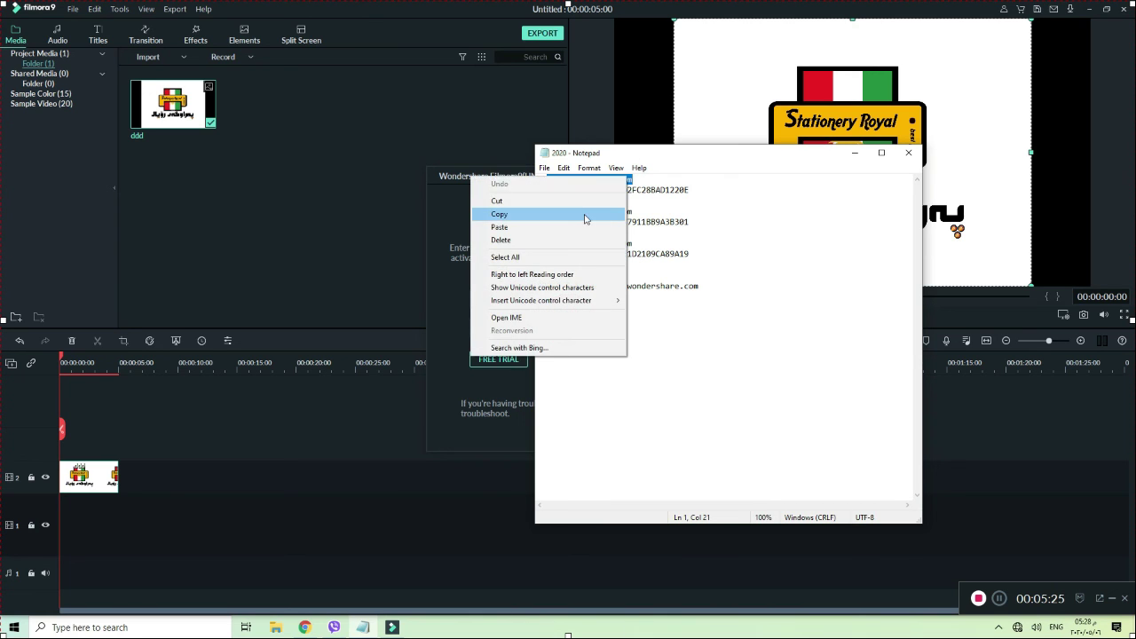
{"action": "left_click", "coordinate": [499, 214]}
{"action": "left_click", "coordinate": [496, 311]}
{"action": "right_click", "coordinate": [494, 308]}
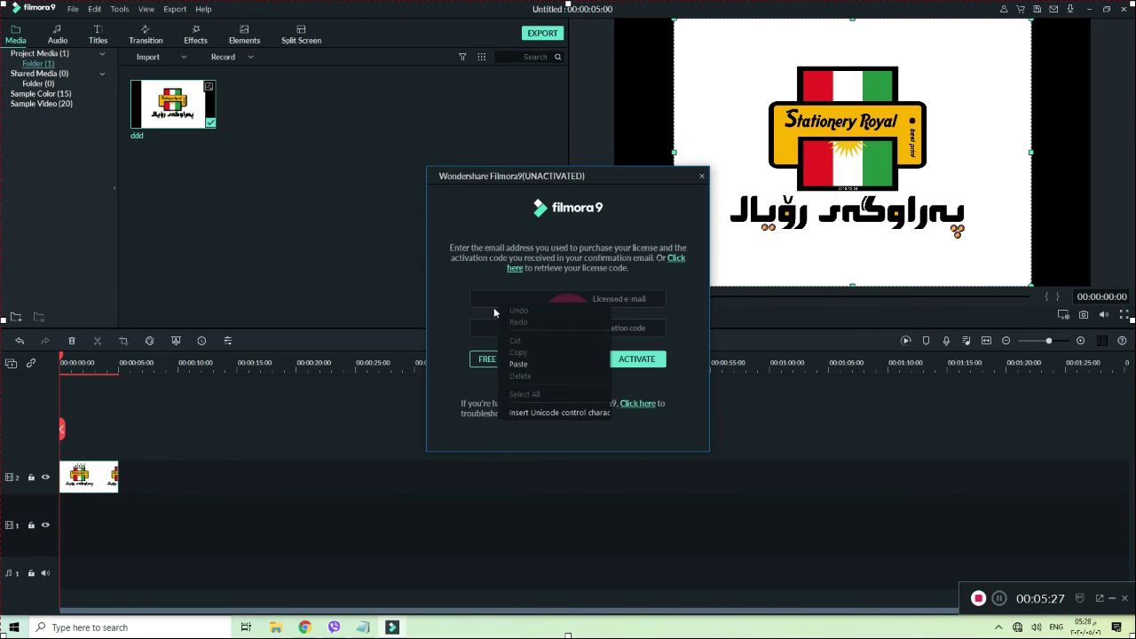
{"action": "left_click", "coordinate": [517, 363]}
Copy the first entry's activation code from the 2020 Notepad file into the activation code field, activate Filmora9 and close the notice
{"action": "left_click", "coordinate": [365, 627]}
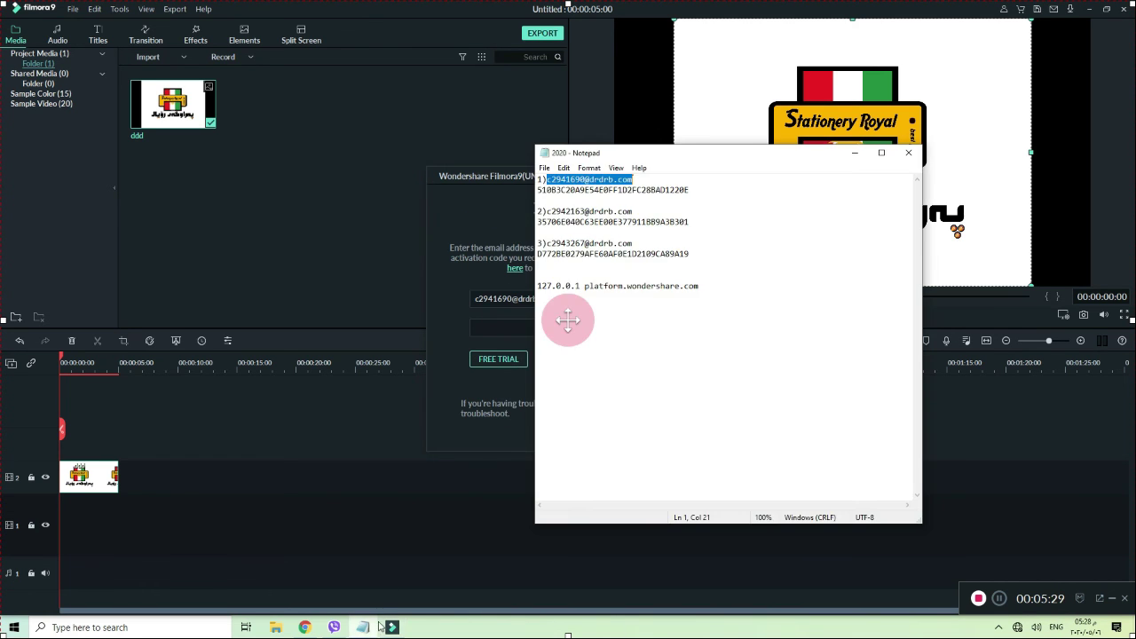
{"action": "left_click_drag", "start_coordinate": [688, 189], "coordinate": [543, 193]}
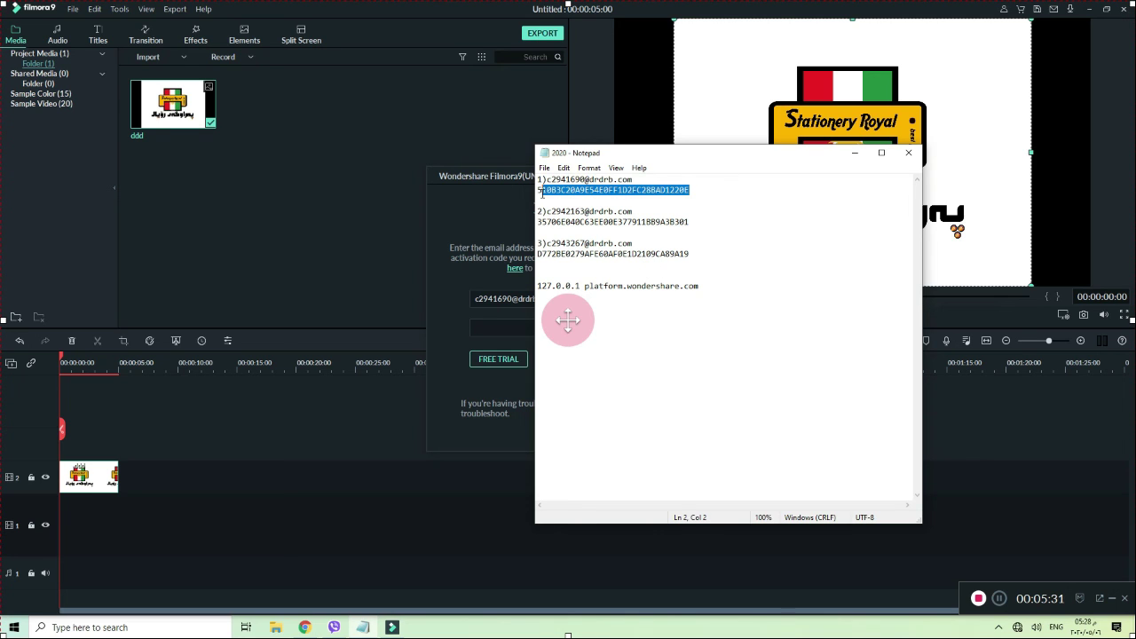
{"action": "right_click", "coordinate": [537, 193]}
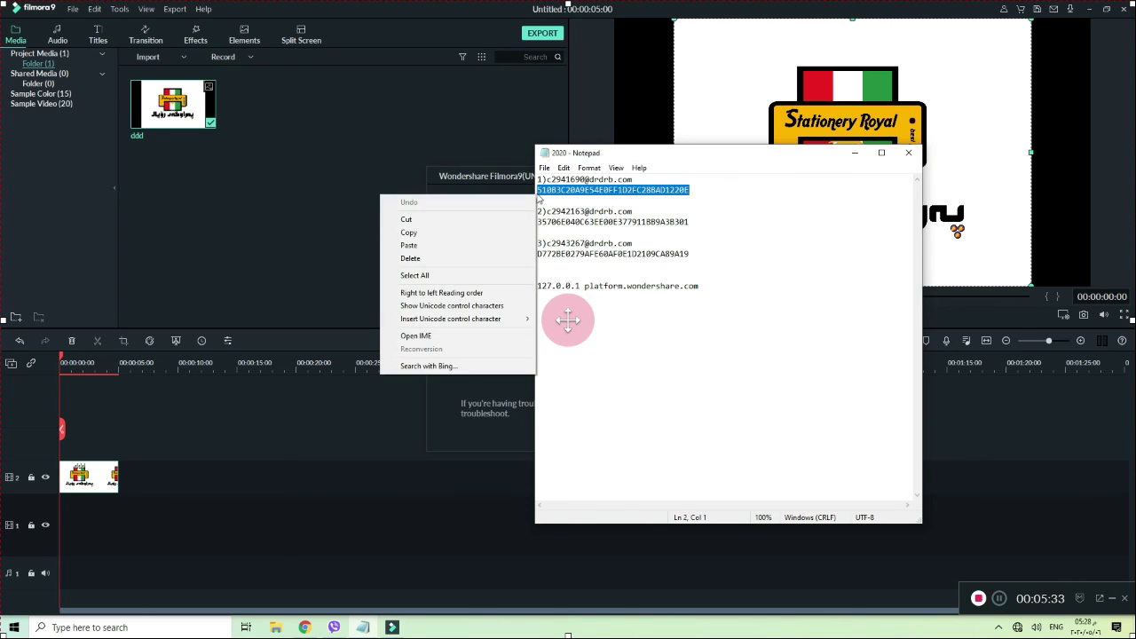
{"action": "left_click", "coordinate": [475, 232]}
{"action": "left_click", "coordinate": [483, 324]}
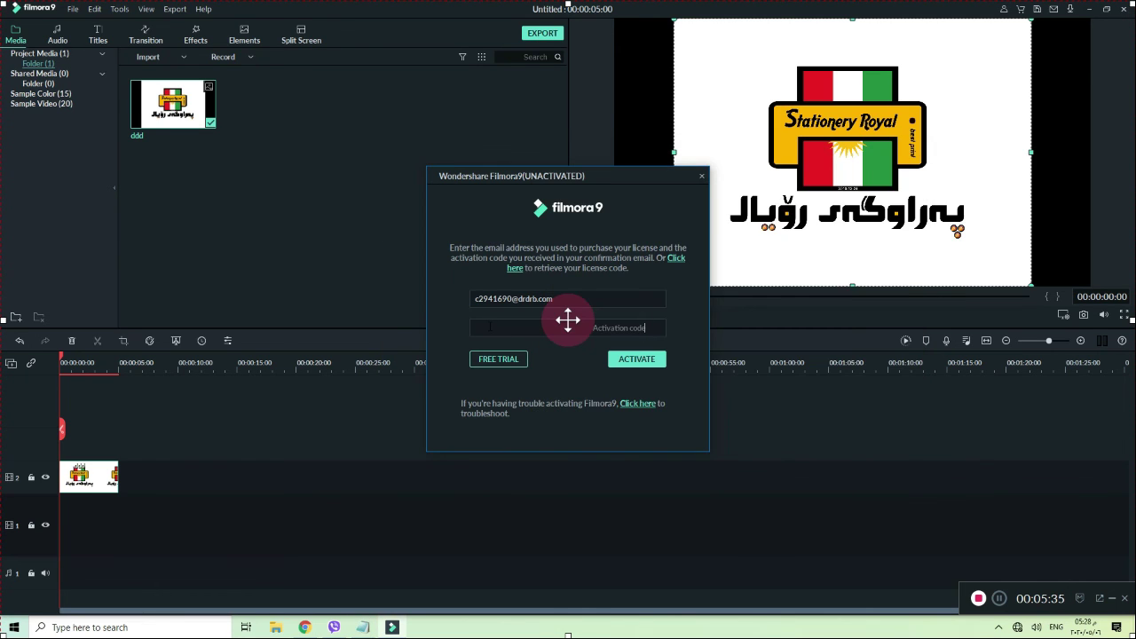
{"action": "right_click", "coordinate": [493, 327]}
{"action": "left_click", "coordinate": [510, 387]}
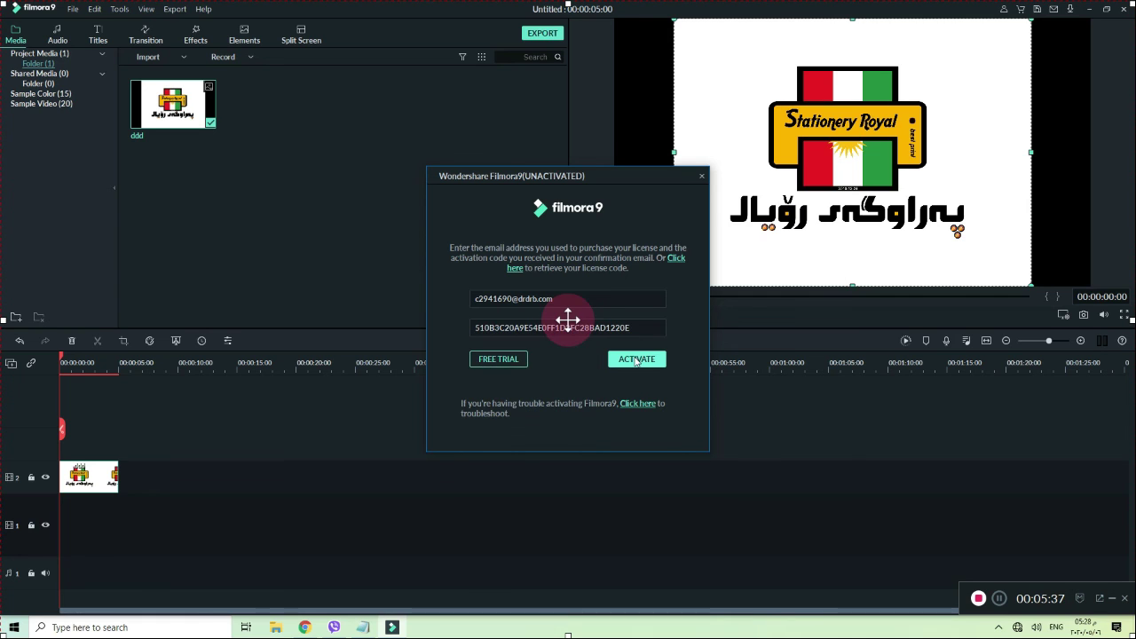
{"action": "left_click", "coordinate": [635, 359]}
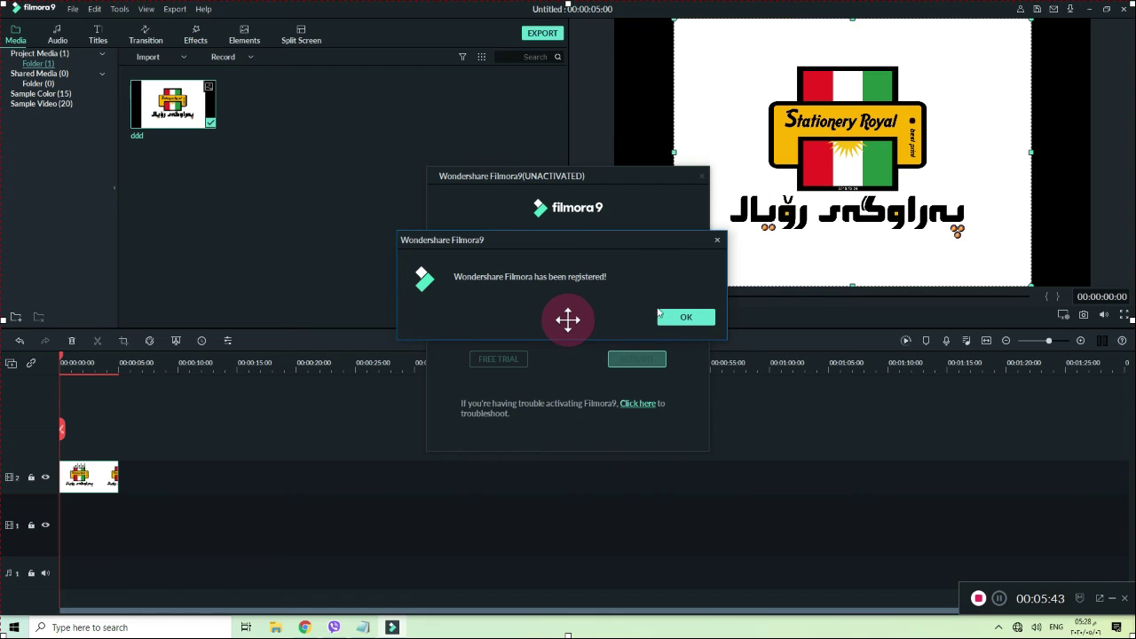
{"action": "left_click", "coordinate": [665, 311]}
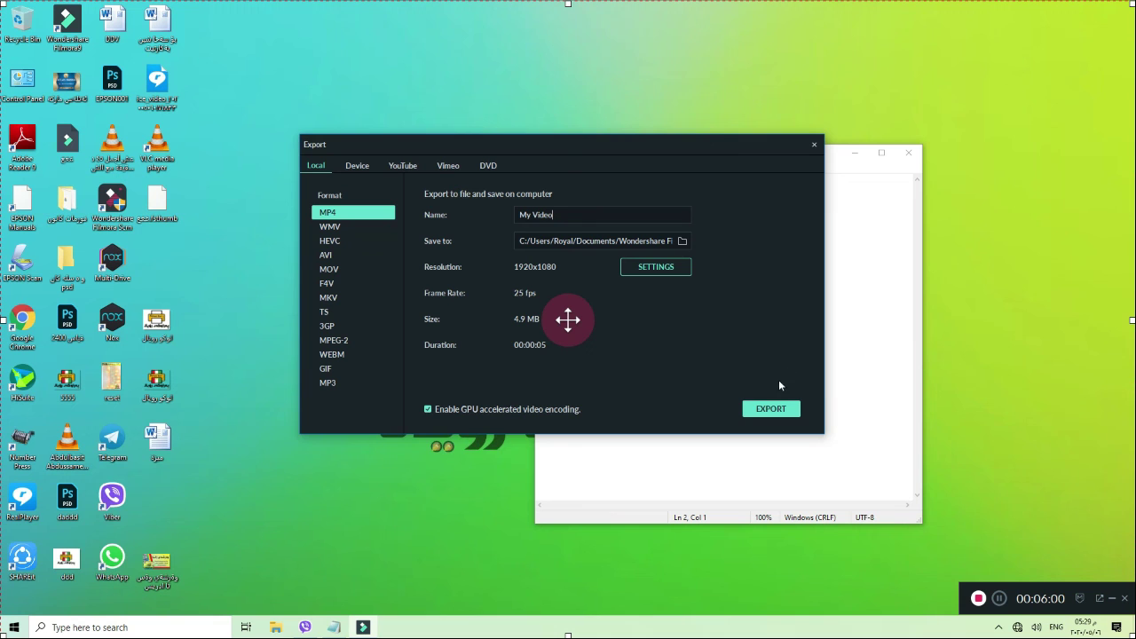
Look at the Device export options, close the export window, and check once more that it opens from the project before closing it
{"action": "left_click", "coordinate": [370, 166]}
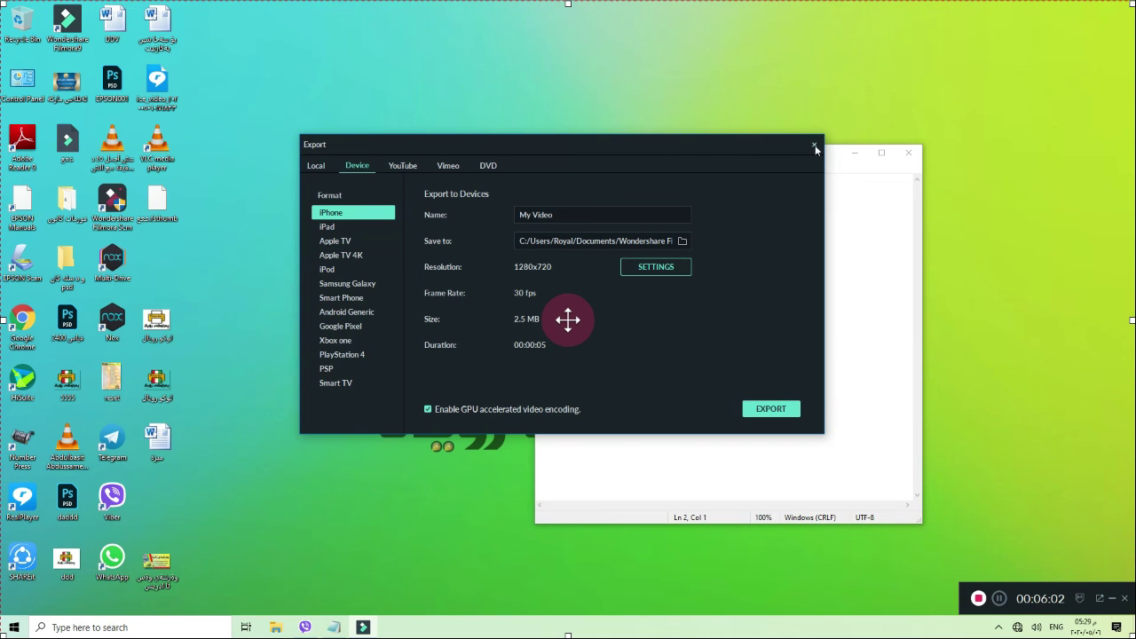
{"action": "left_click", "coordinate": [815, 145]}
{"action": "left_click", "coordinate": [366, 627]}
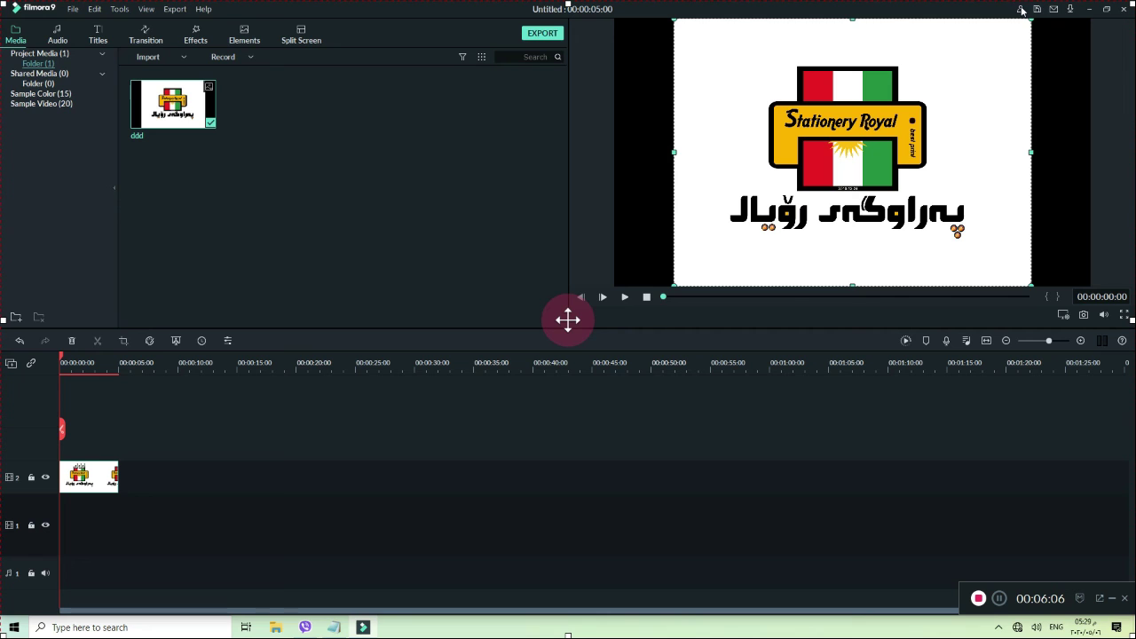
{"action": "left_click", "coordinate": [542, 33]}
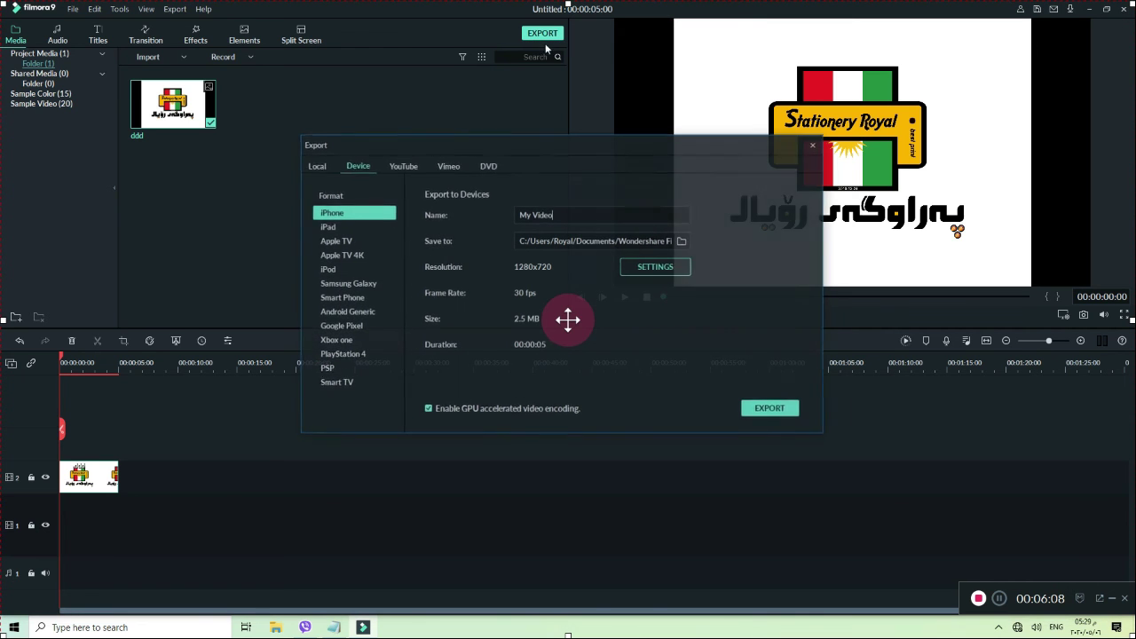
{"action": "left_click", "coordinate": [814, 145]}
Open the Filmora9 activation window to check the license status
{"action": "left_click", "coordinate": [205, 9]}
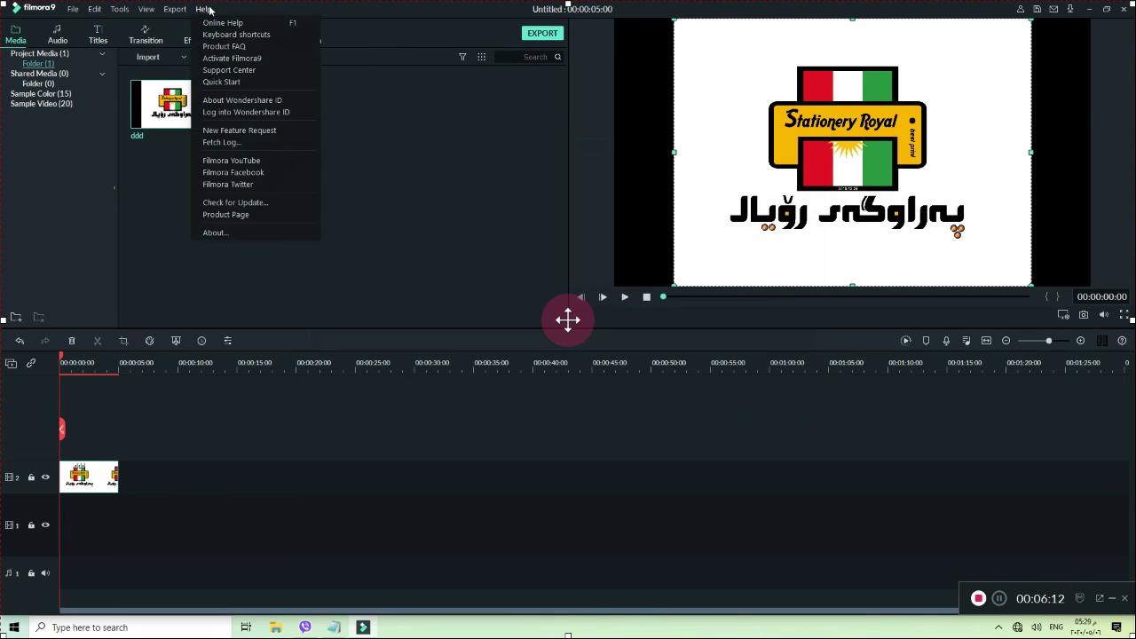
{"action": "left_click", "coordinate": [229, 58]}
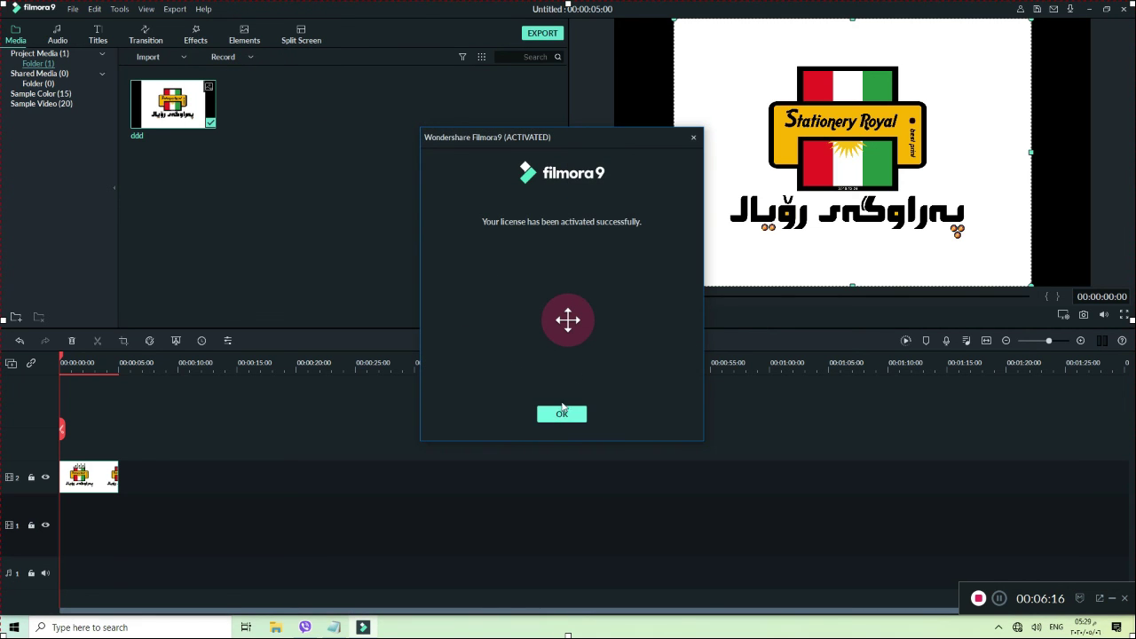